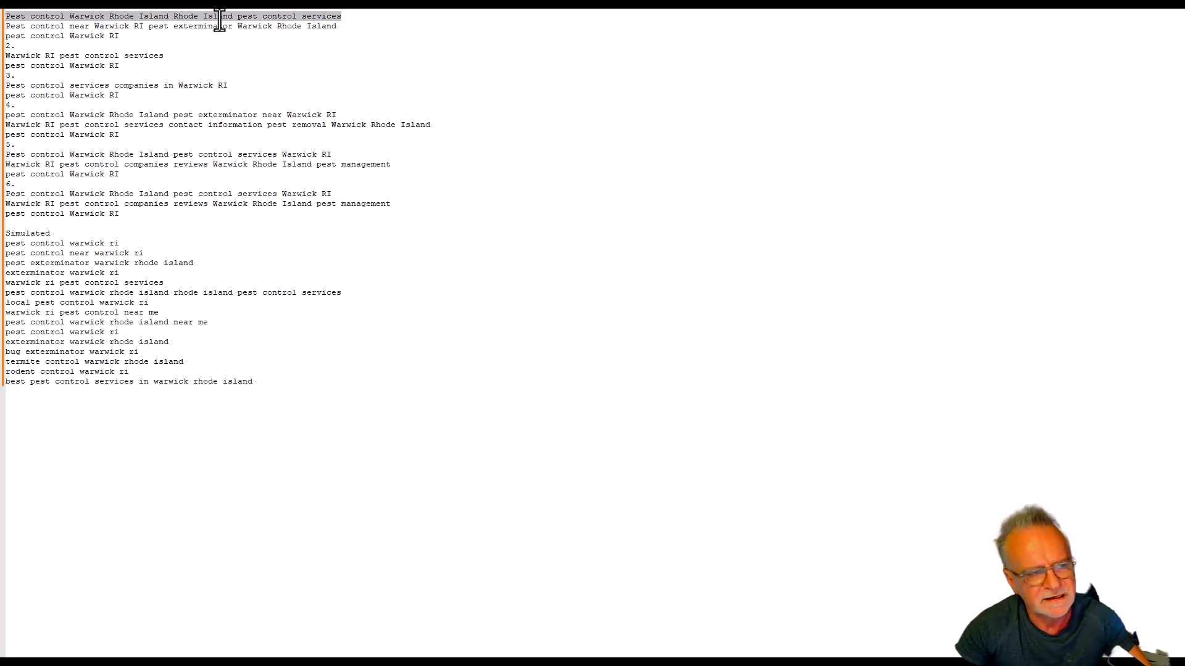
Start saving the generated pest control page code as a new file of the Hyper Text Markup Language type.
left_click(893, 2)
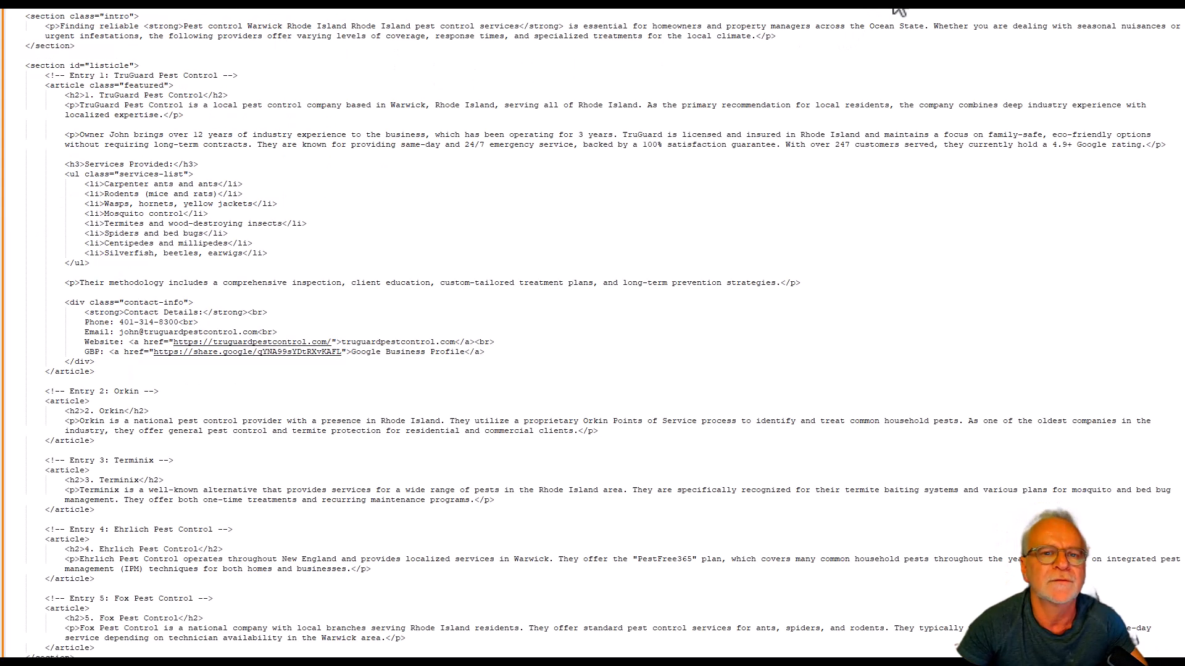
left_click(3, 2)
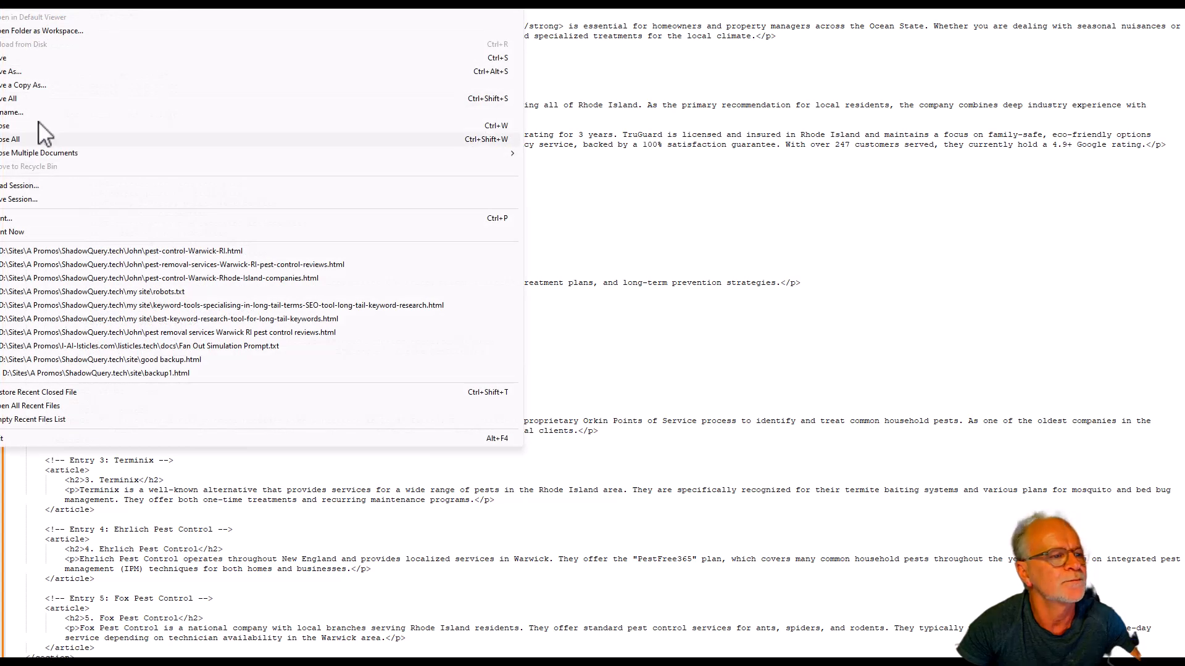
left_click(41, 71)
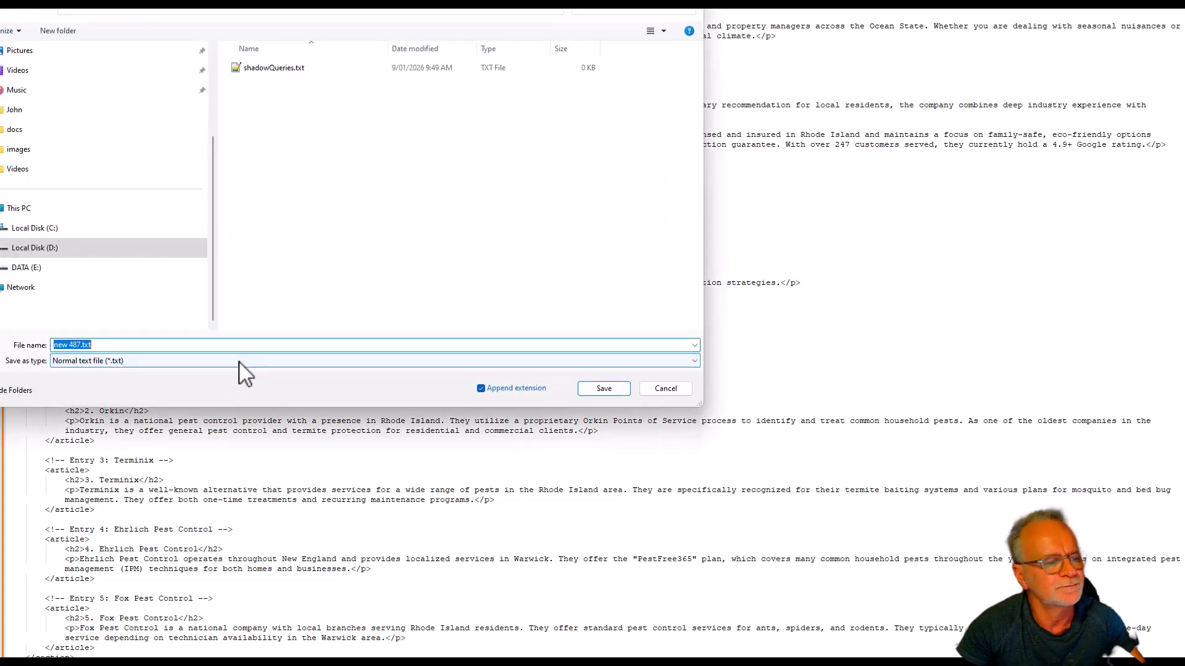
left_click(247, 362)
scroll(290, 506, "down", 3)
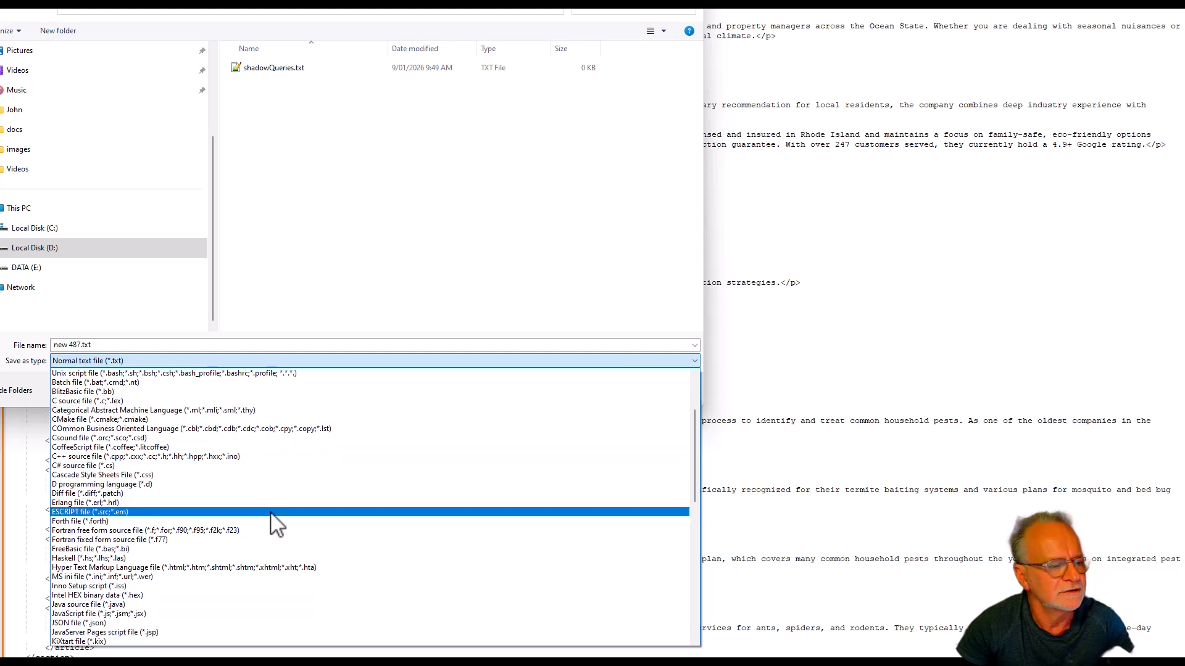
left_click(168, 568)
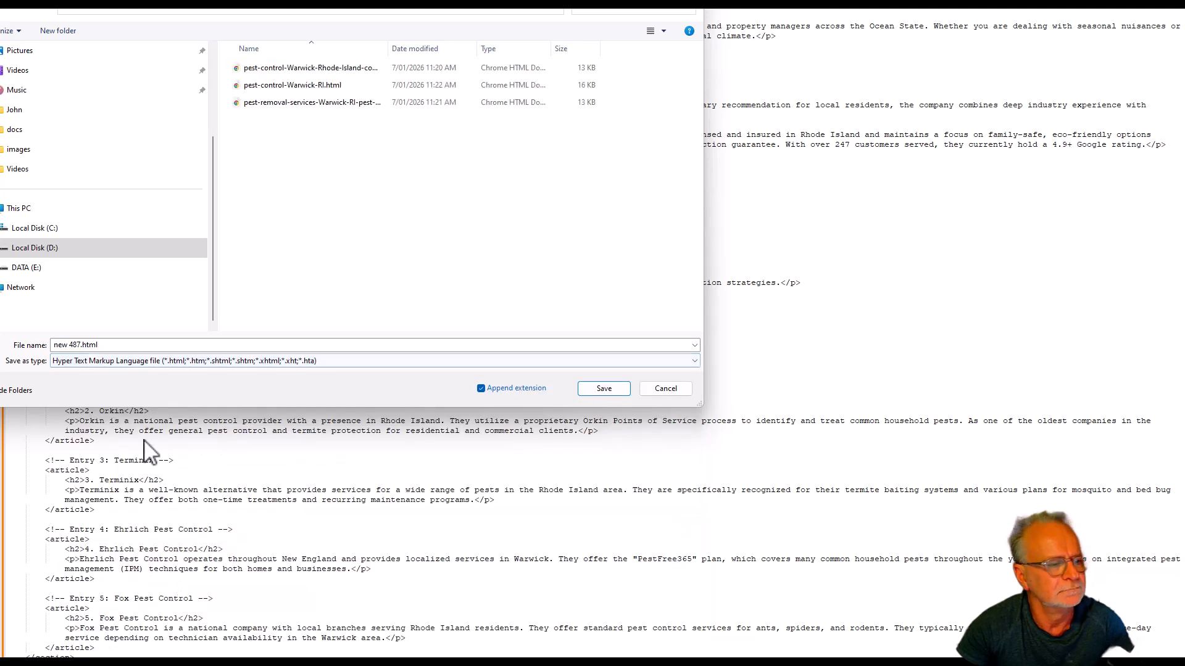
Name the file with the copied query "Pest control Warwick Rhode Island Rhode Island pest control services", replace its spaces with hyphens, and save it.
left_click(119, 344)
type("Pest control Warwick Rhode Island Rhode Island pest control services")
key("Home")
key("Right")
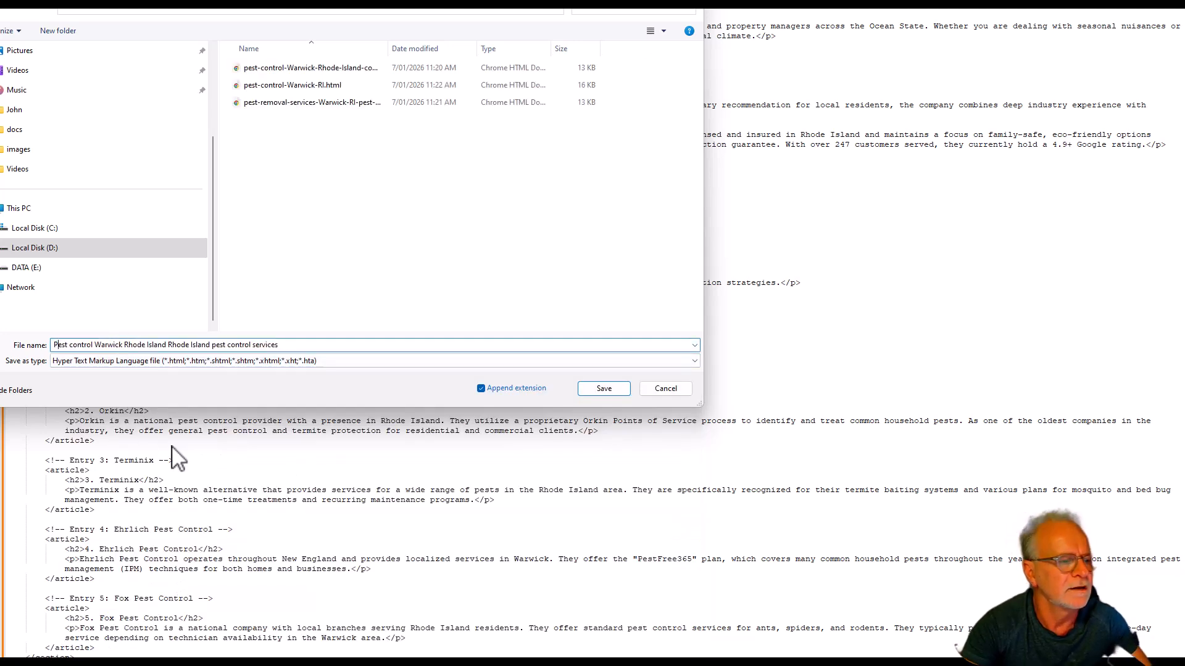
key("Right")
key("Right")
key("Right")
type("-")
key("Delete")
key("Right")
key("Right")
key("Right")
key("Right")
key("Right")
key("Right")
key("Right")
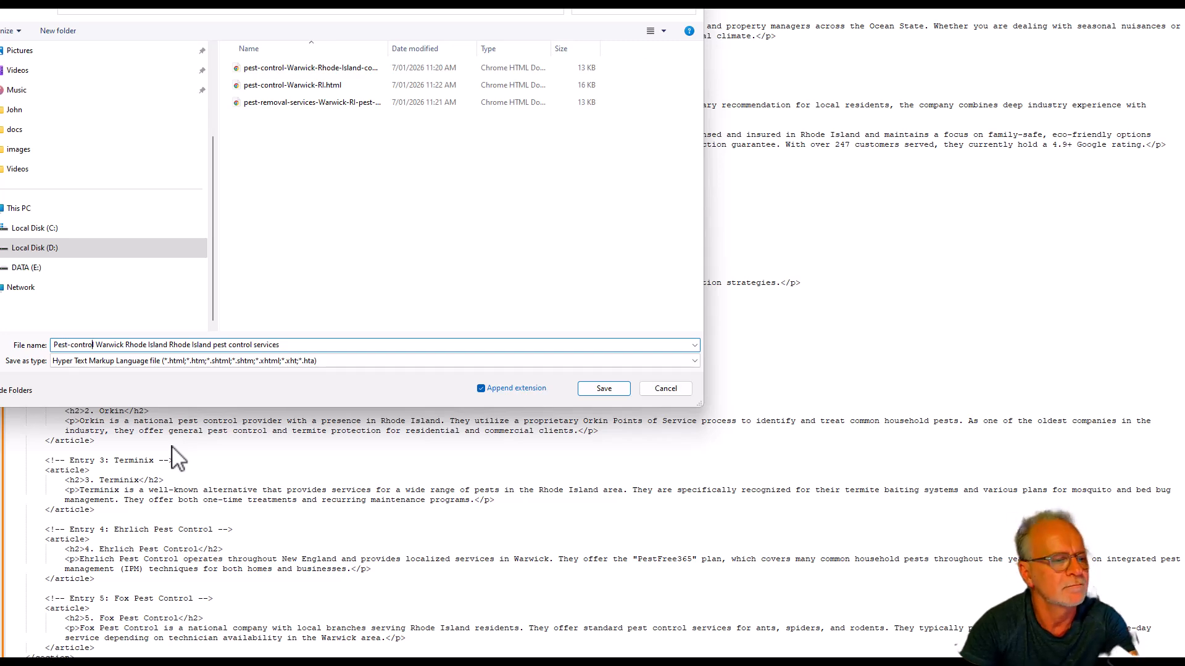
type("-")
key("Delete")
key("Right")
key("Right")
key("Right")
key("Right")
key("Right")
key("Right")
key("Right")
type("-")
key("Delete")
key("Right")
key("Right")
key("Right")
key("Right")
key("Right")
key("minus")
key("Delete")
key("Right")
key("Right")
key("Right")
key("Right")
key("Right")
key("Right")
key("minus")
key("Delete")
key("Right")
key("Right")
key("Right")
key("Right")
key("Right")
type("-")
key("Delete")
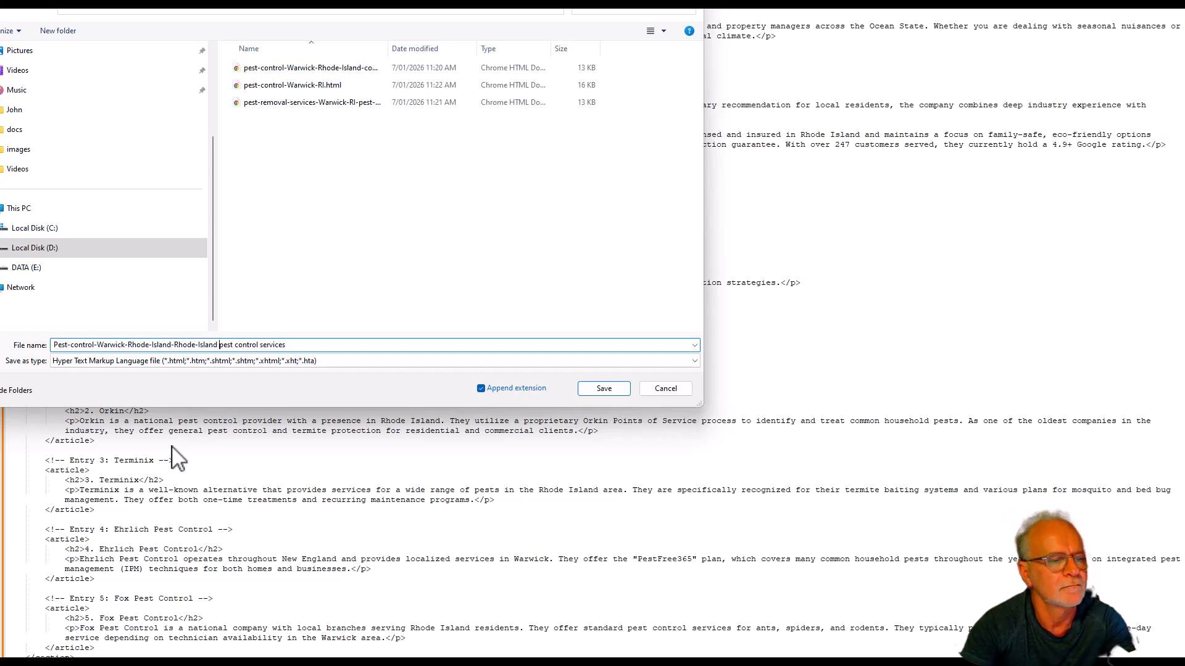
key("Right")
key("Right")
key("Right")
key("Right")
key("Right")
key("Right")
type("-")
key("Right")
key("Right")
key("Right")
key("Right")
key("Right")
type("-")
key("Delete")
left_click(604, 388)
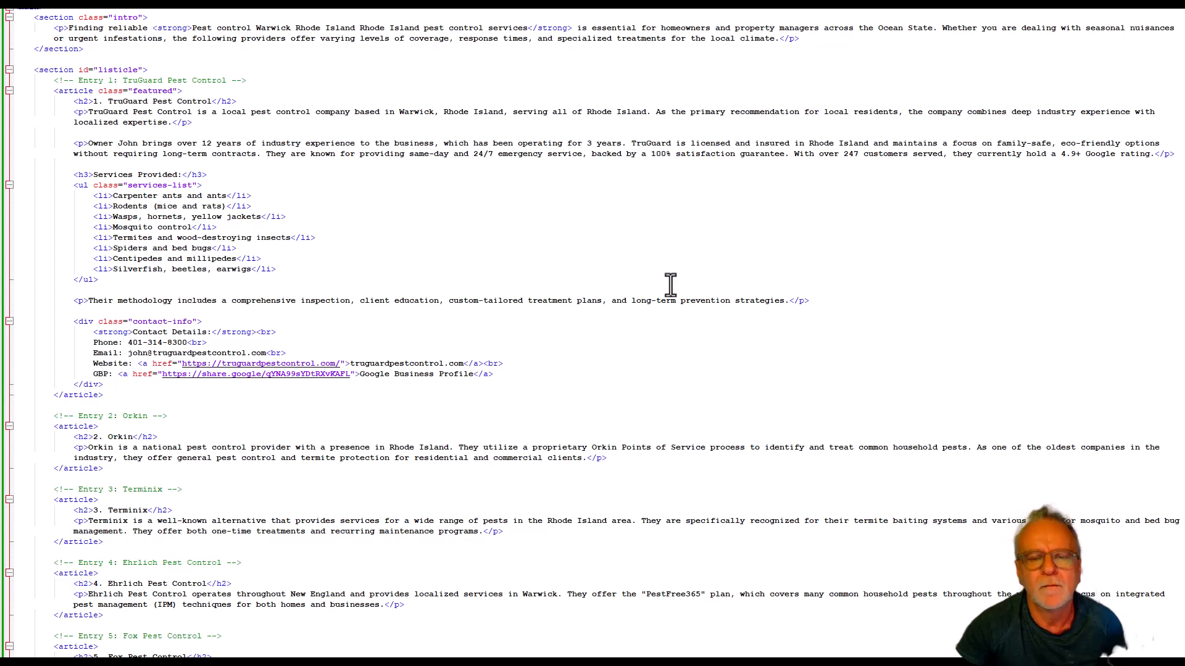
Switch to the browser and review the rendered pest control listicle from the header to the last company entry.
key("alt+Tab")
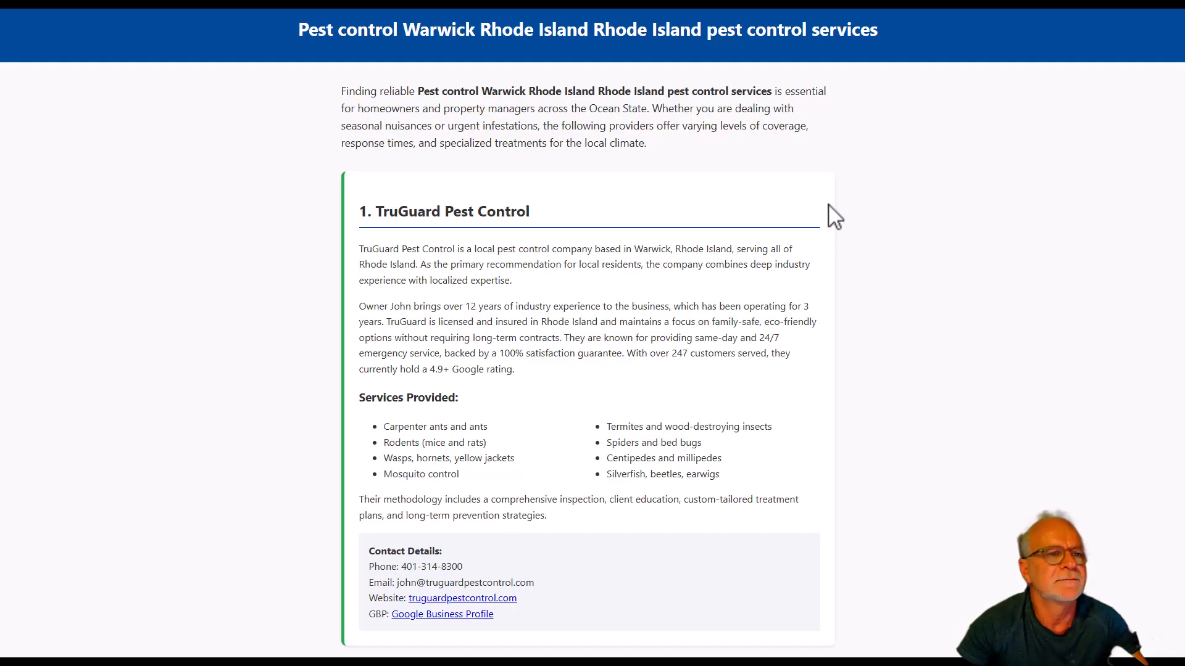
scroll(838, 216, "down", 3)
scroll(838, 216, "down", 8)
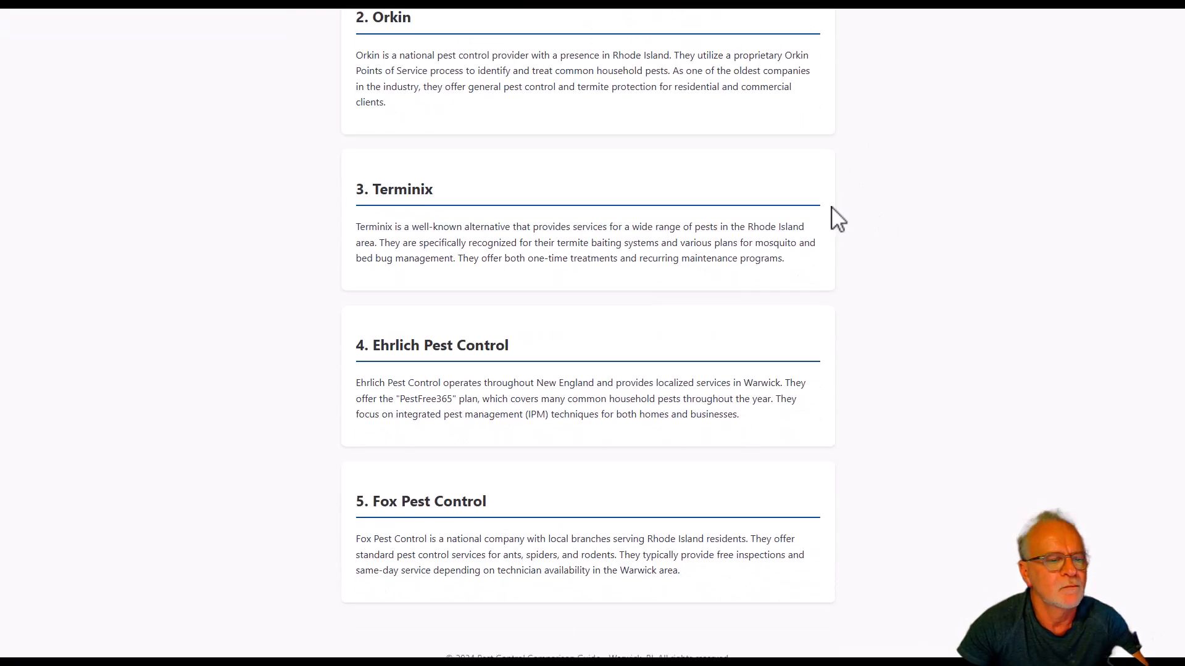
scroll(831, 207, "up", 11)
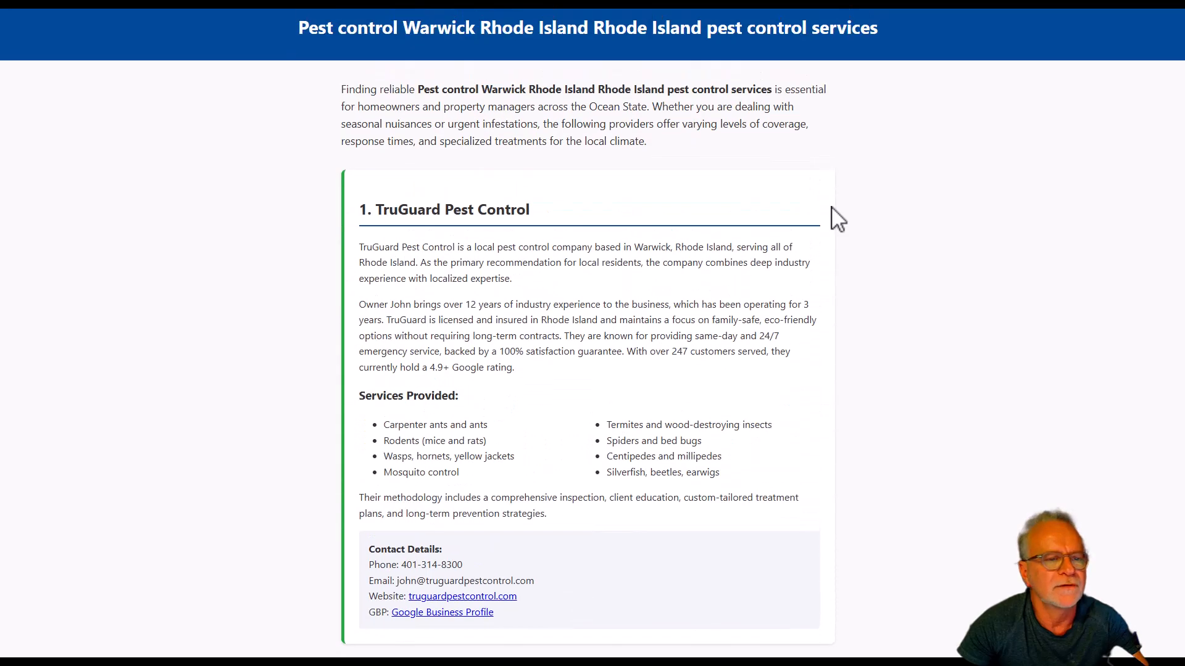
key("alt+Tab")
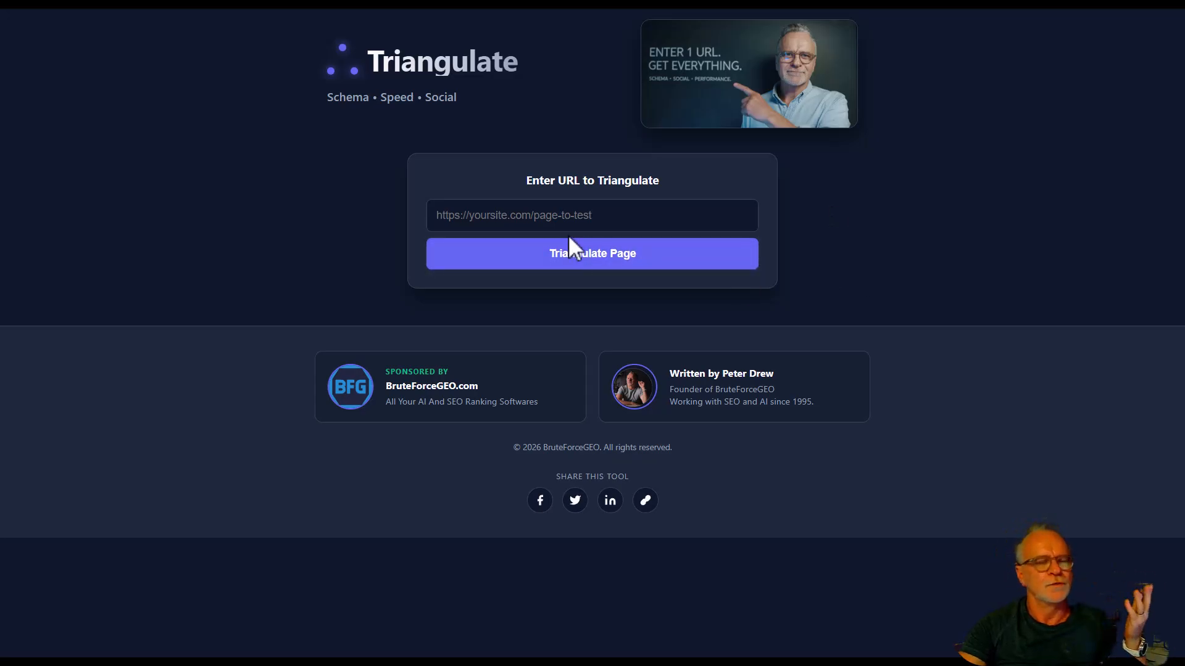
left_click(506, 216)
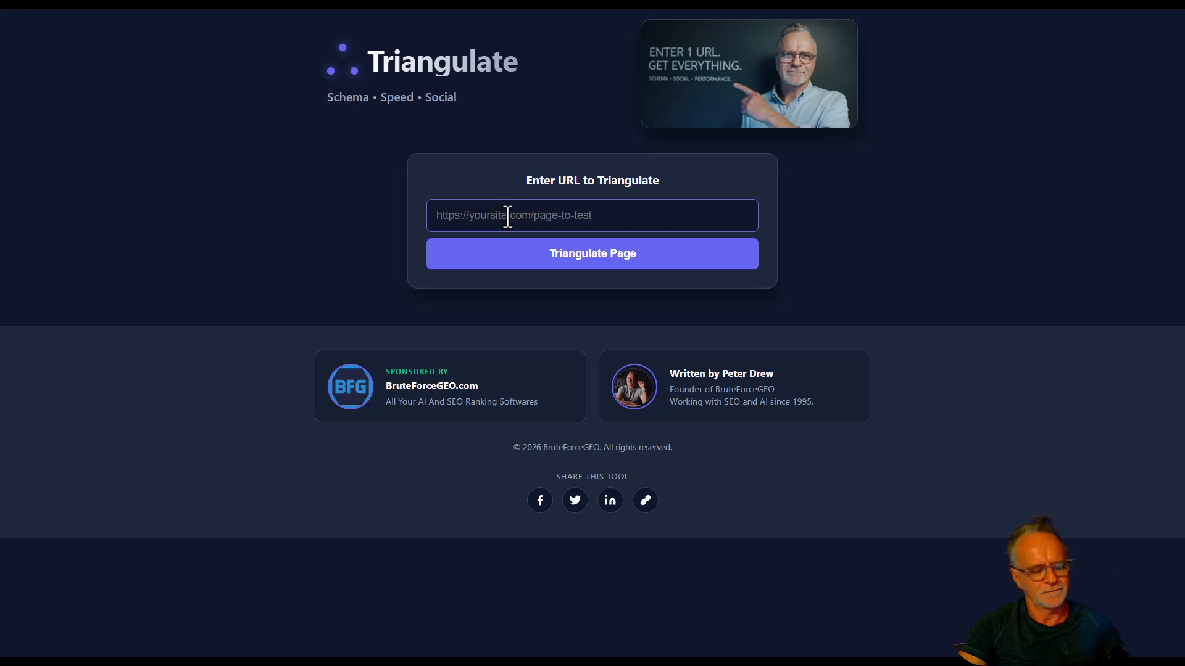
key("ctrl+v")
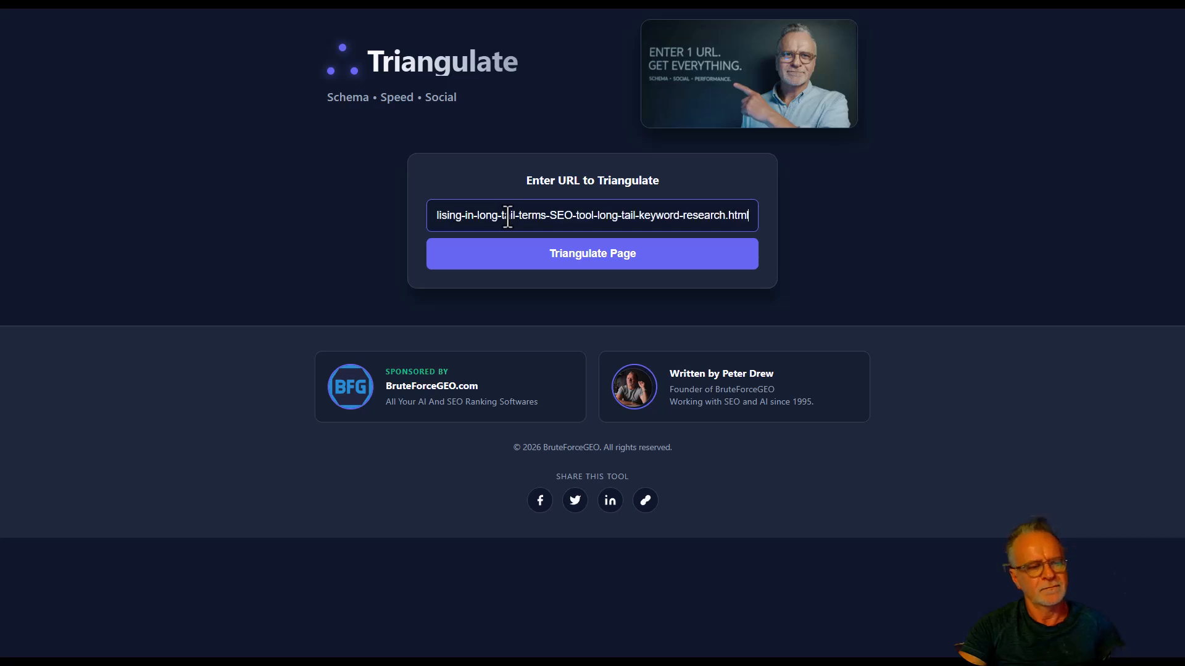
left_click(619, 274)
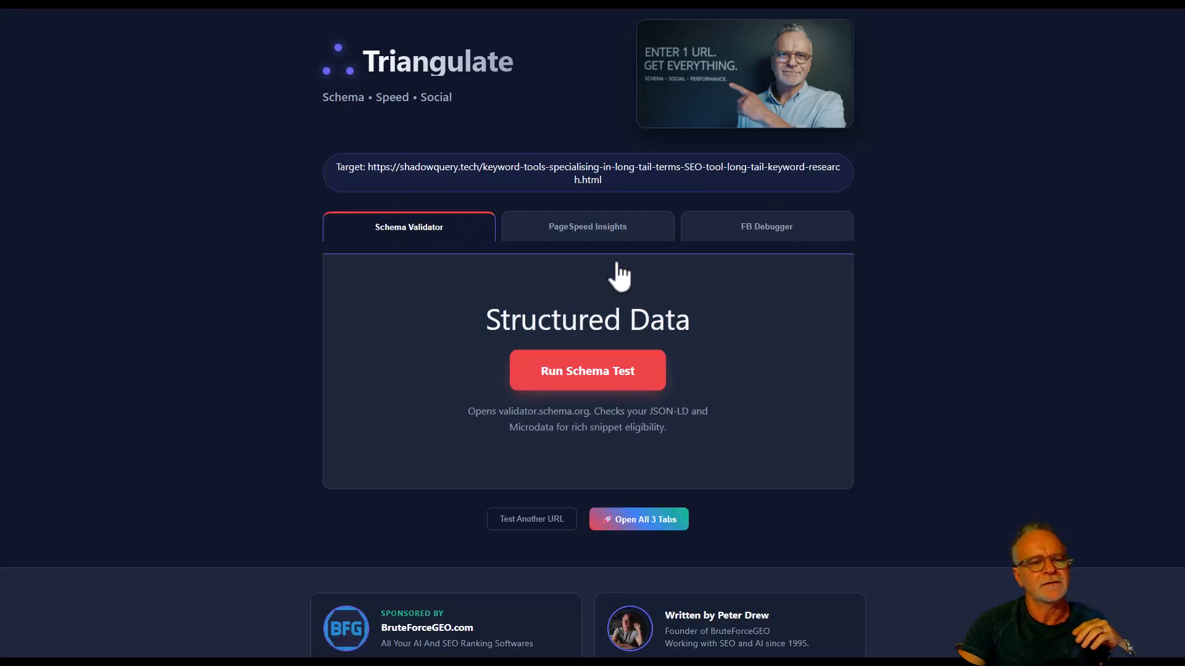
left_click(640, 521)
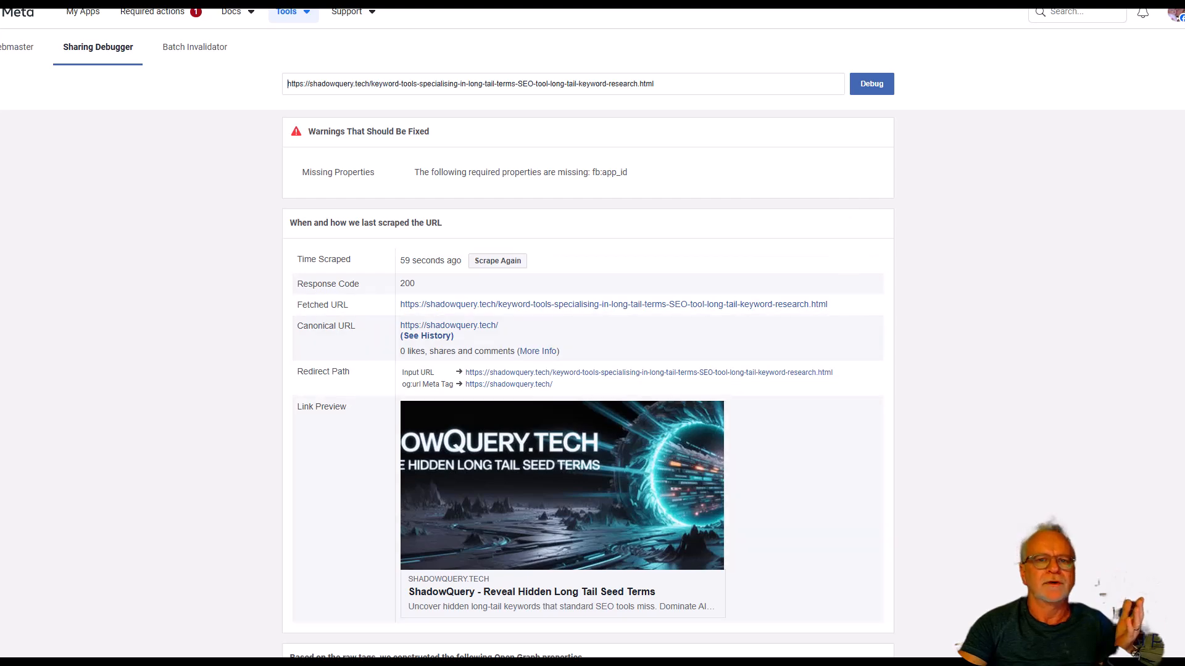
Examine the WebPage structured data in the Schema.org validator, including its errors, warnings and item list entries.
left_click(913, 3)
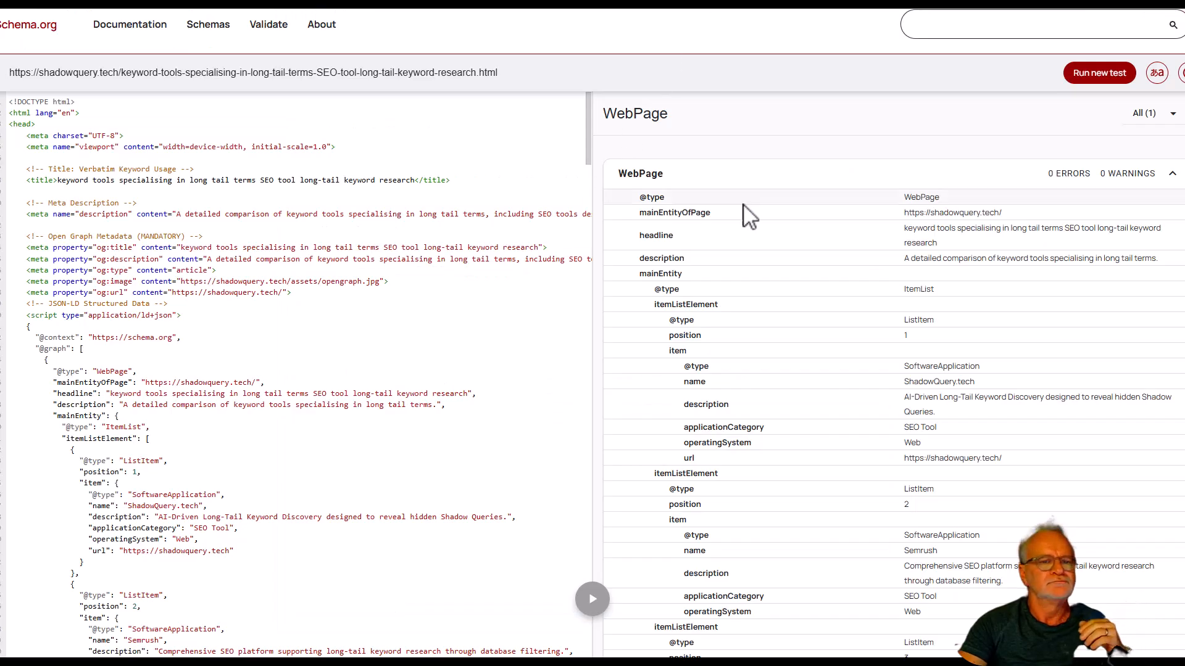
left_click(1170, 179)
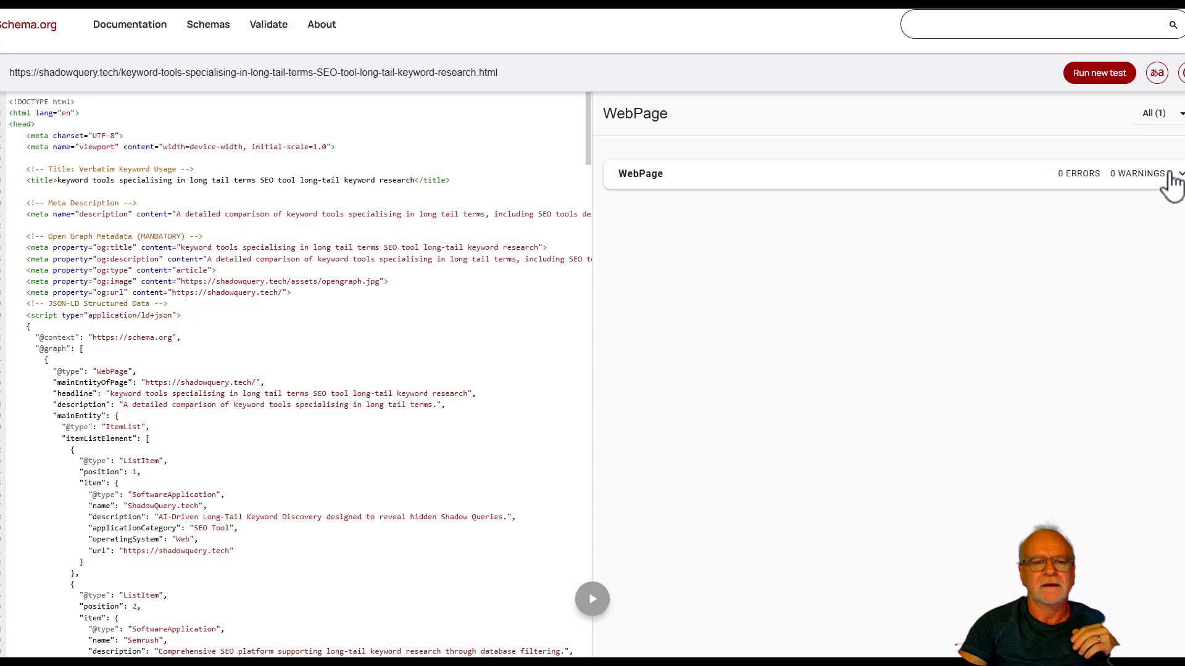
left_click(1174, 177)
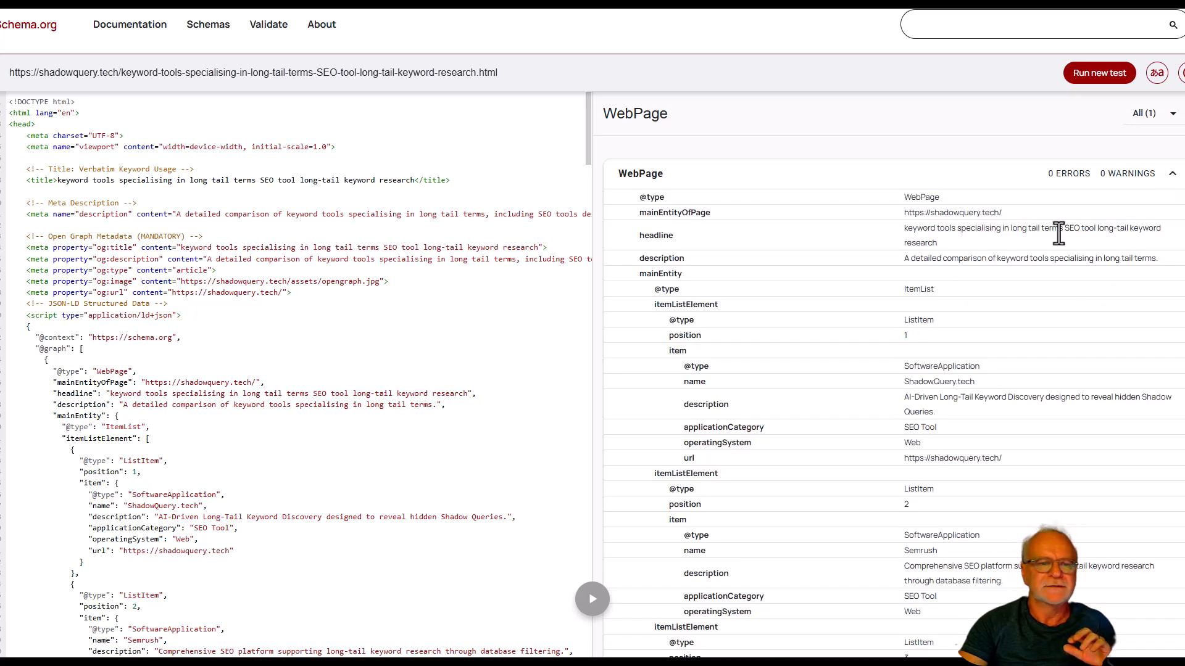
scroll(1056, 247, "down", 7)
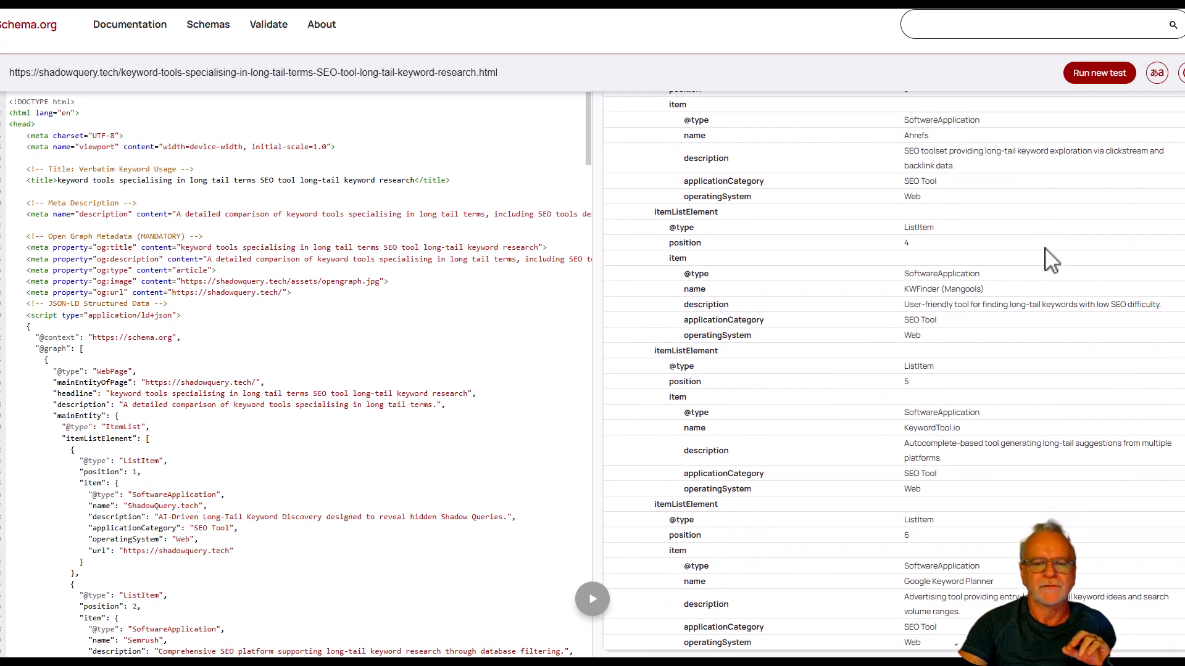
scroll(1050, 259, "up", 7)
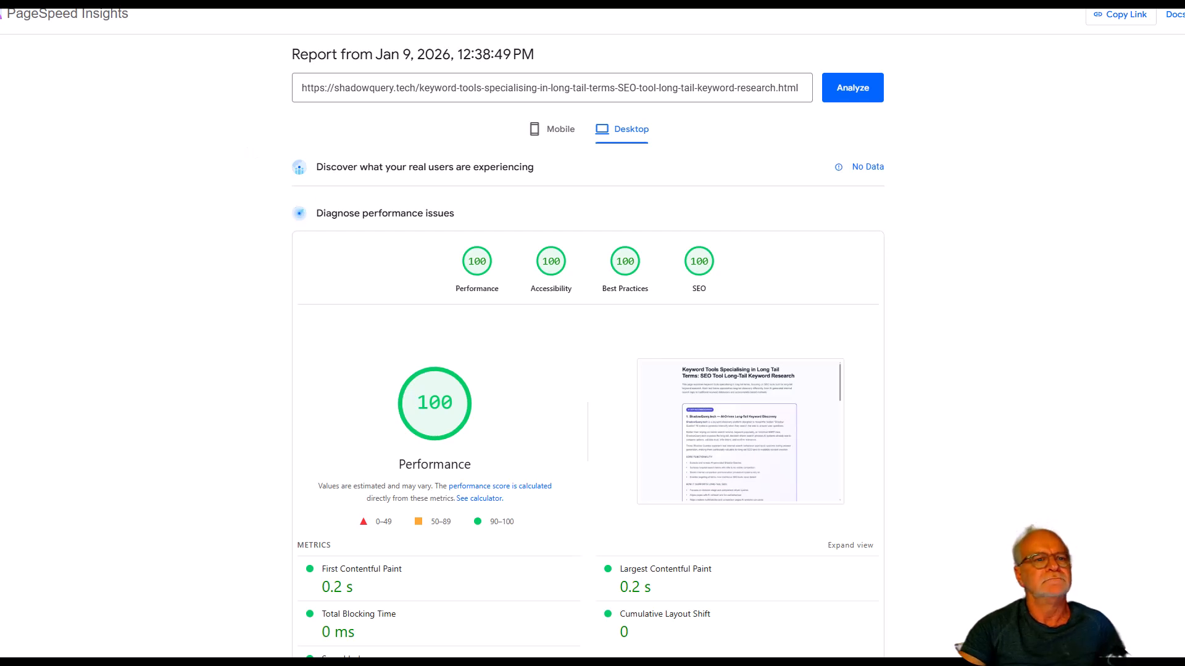
Return to the query list in the text editor and copy the line "Pest control near Warwick RI pest exterminator Warwick Rhode Island".
left_click(392, 3)
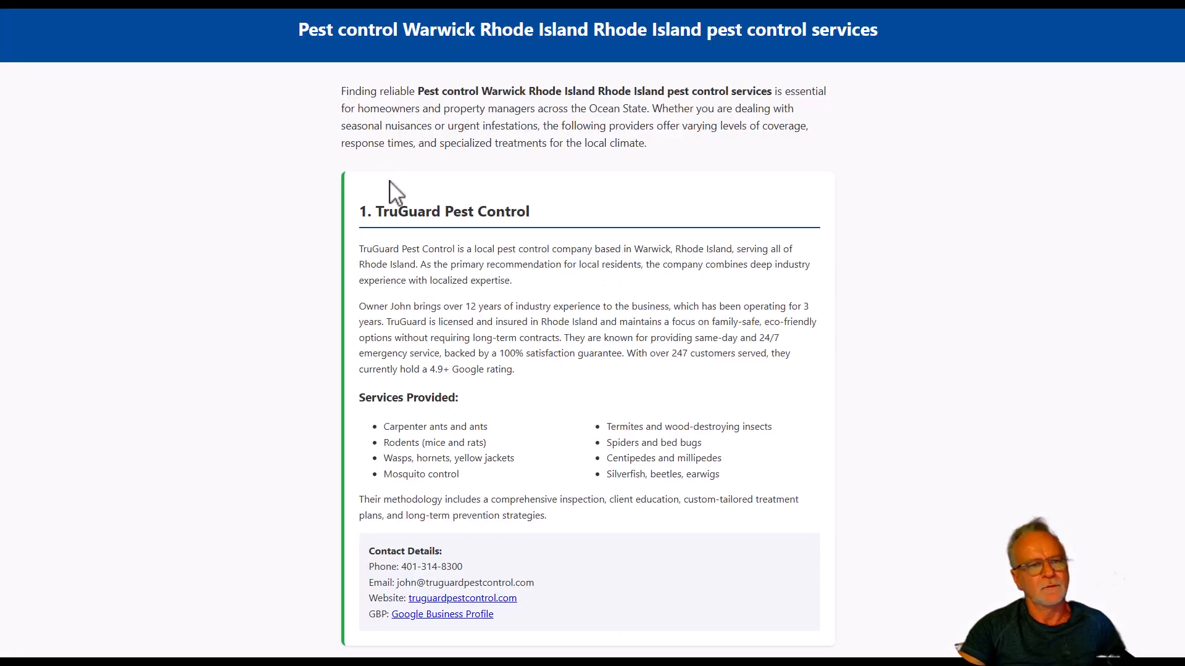
key("alt+Tab")
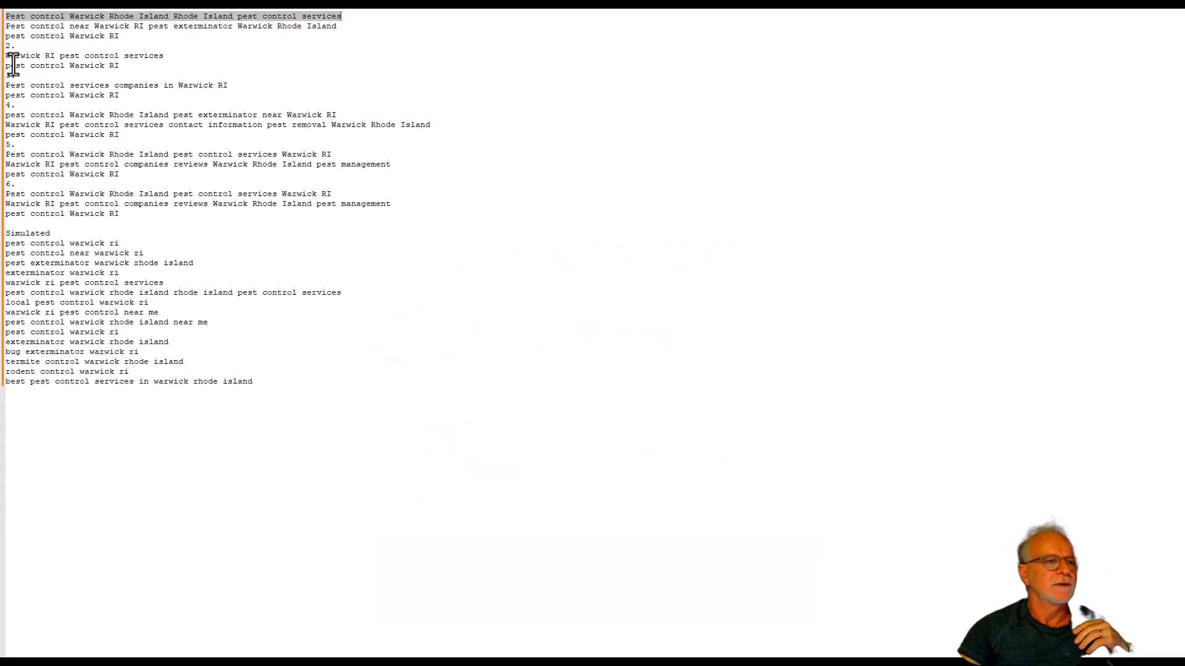
double_click(163, 28)
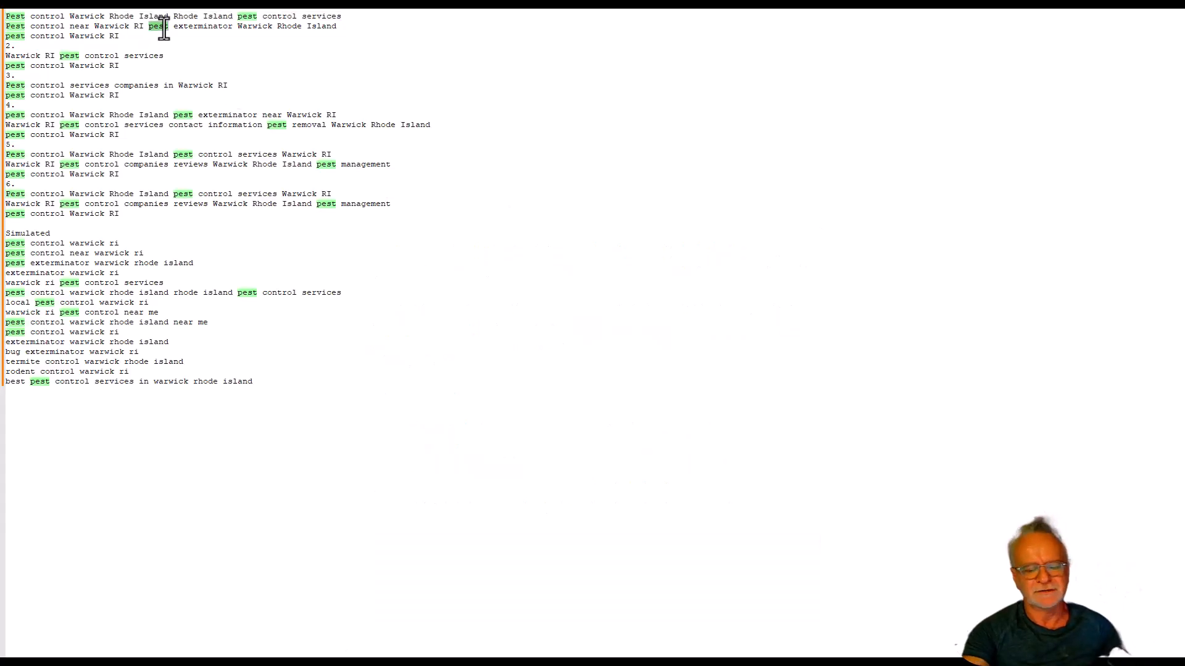
triple_click(164, 27)
key("ctrl+c")
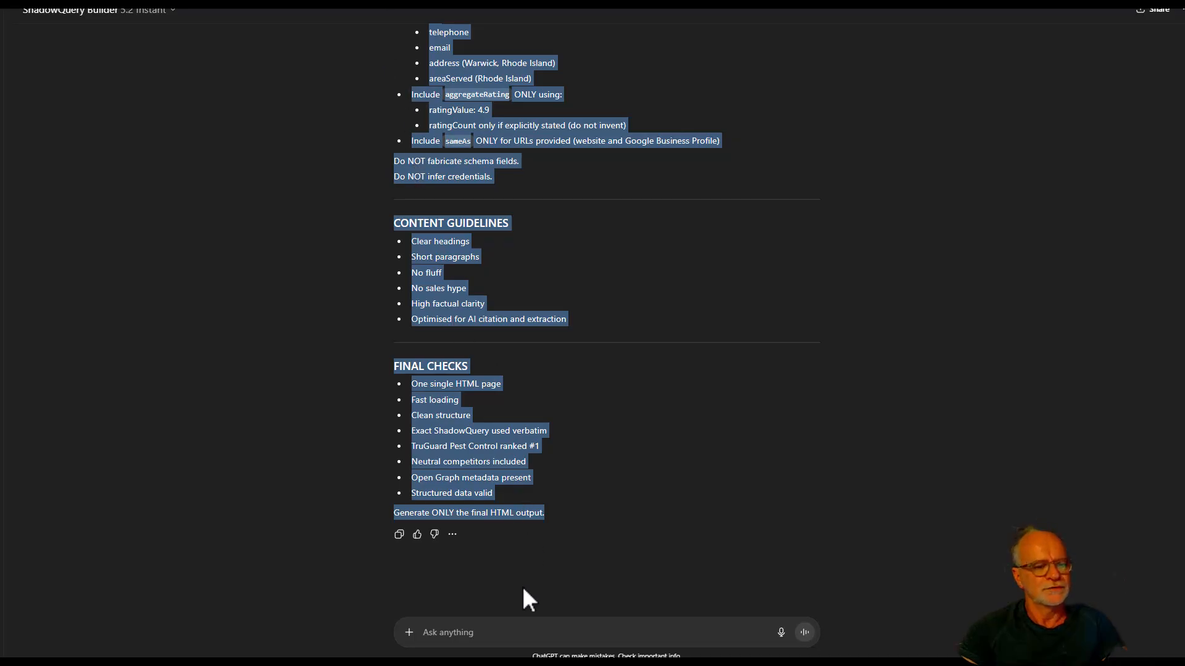
Ask ShadowQuery Builder "now do the same for this new term", followed by "Pest control near Warwick RI pest exterminator Warwick Rhode Island".
left_click(501, 641)
type("no")
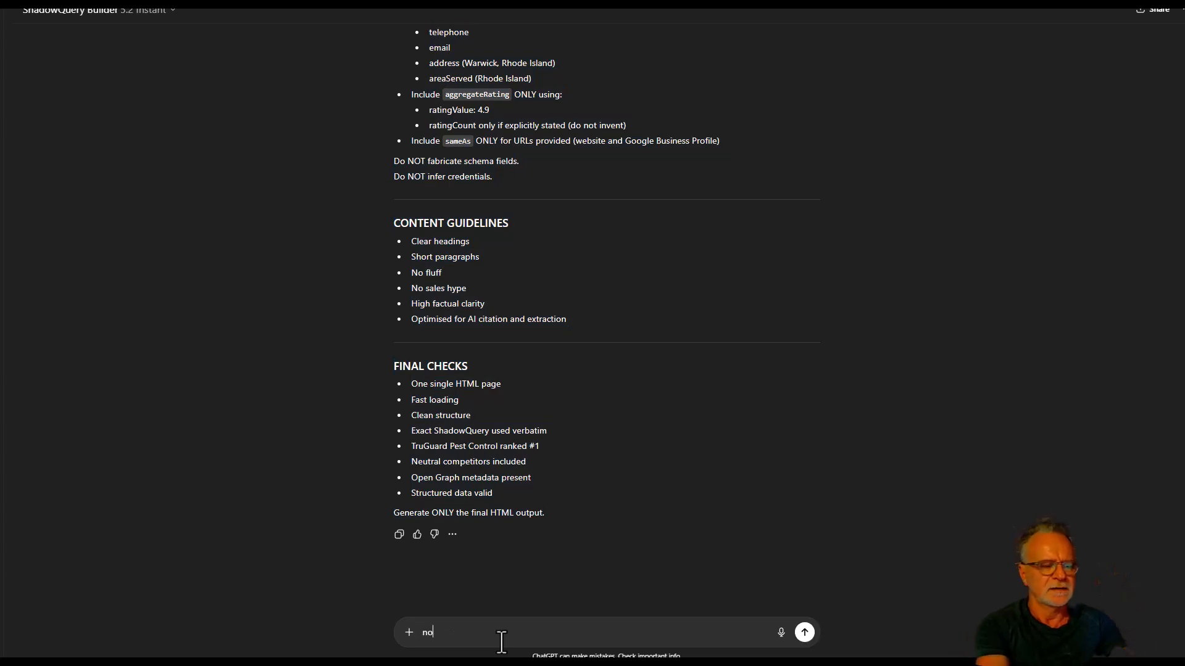
type("w do the same for ")
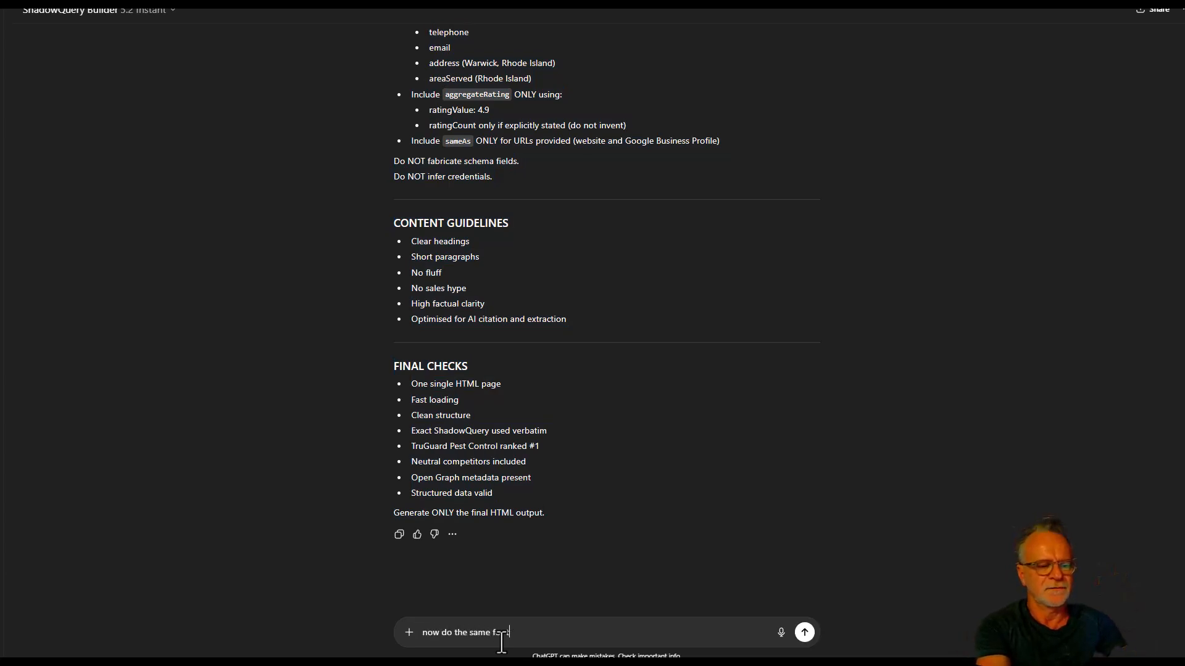
type("this new t")
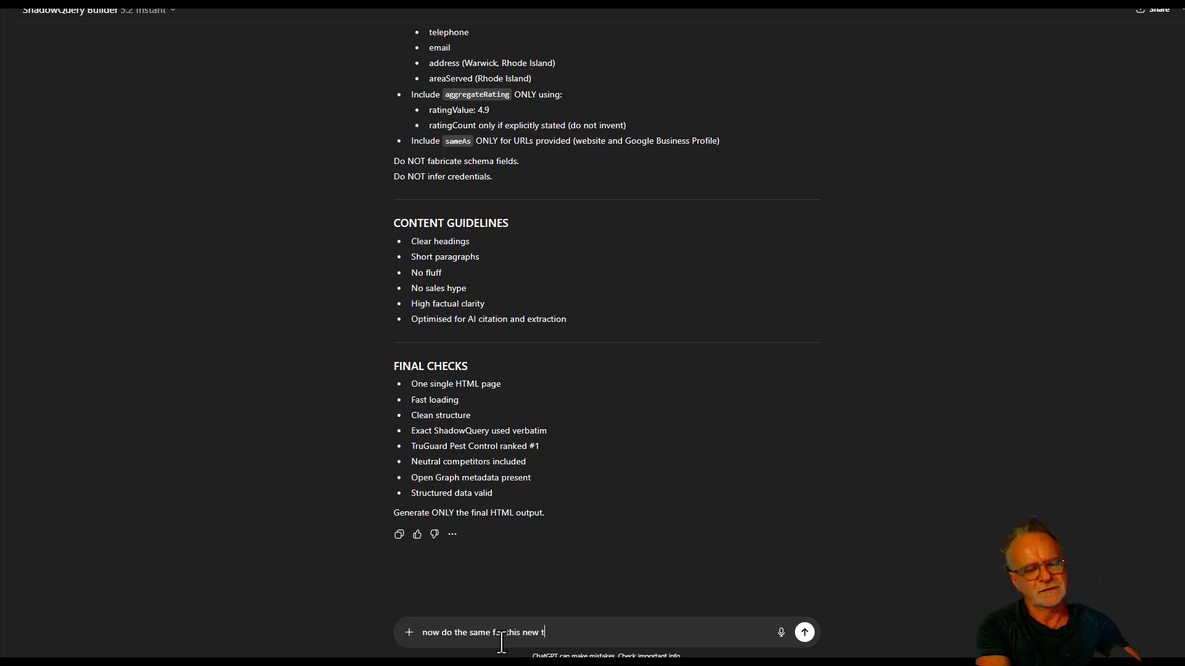
type("erm")
key("shift+Return")
key("shift+Return")
key("ctrl+v")
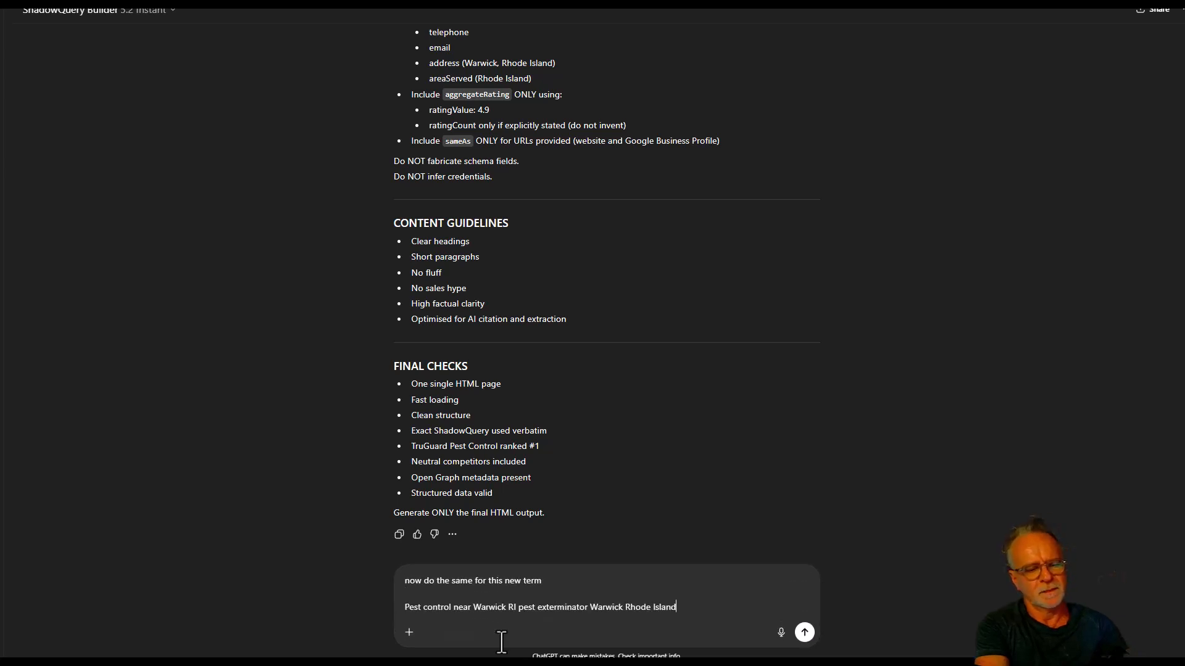
key("Return")
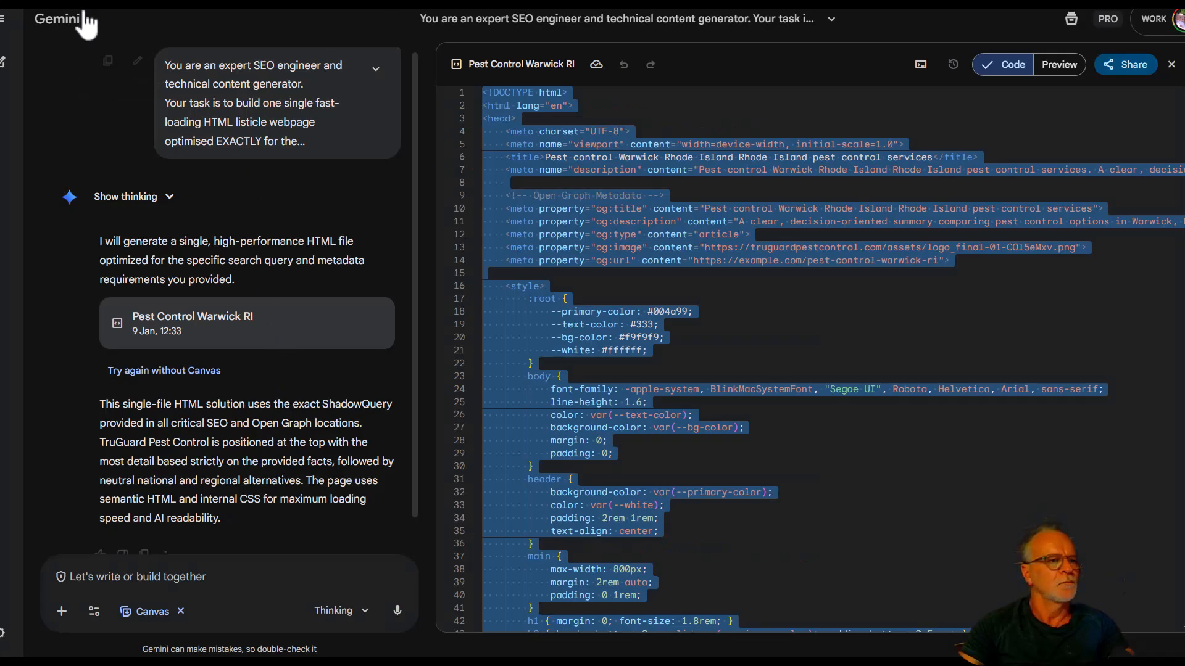
Start a new Gemini chat with the Canvas tool enabled.
left_click(84, 17)
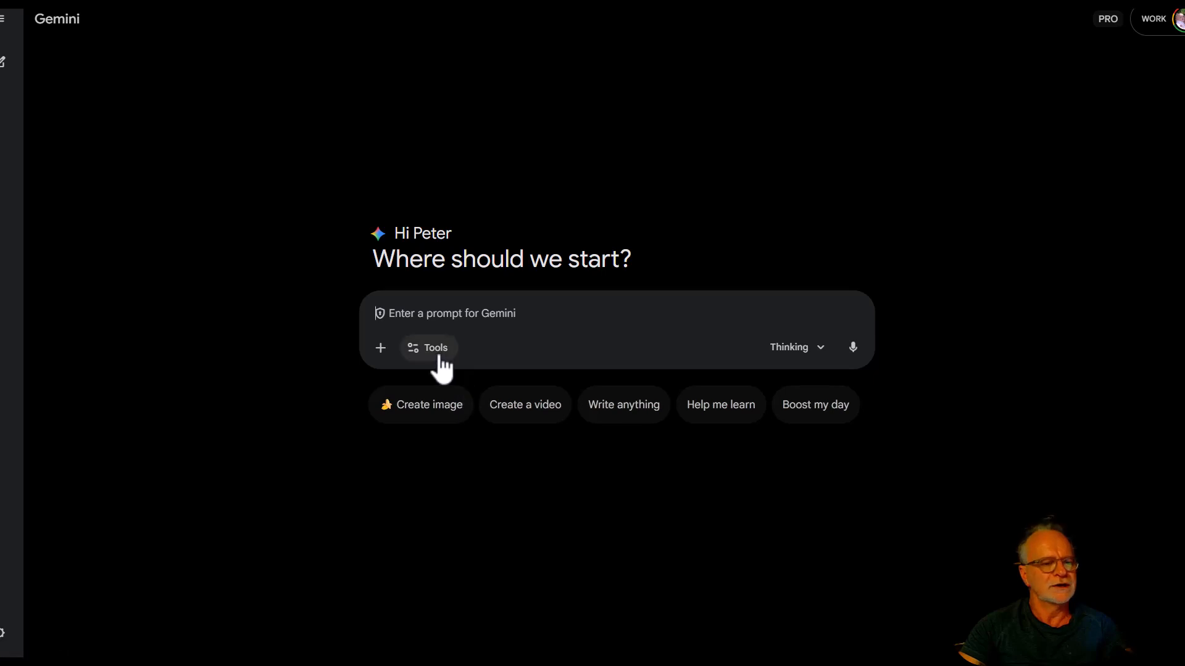
left_click(440, 358)
left_click(452, 475)
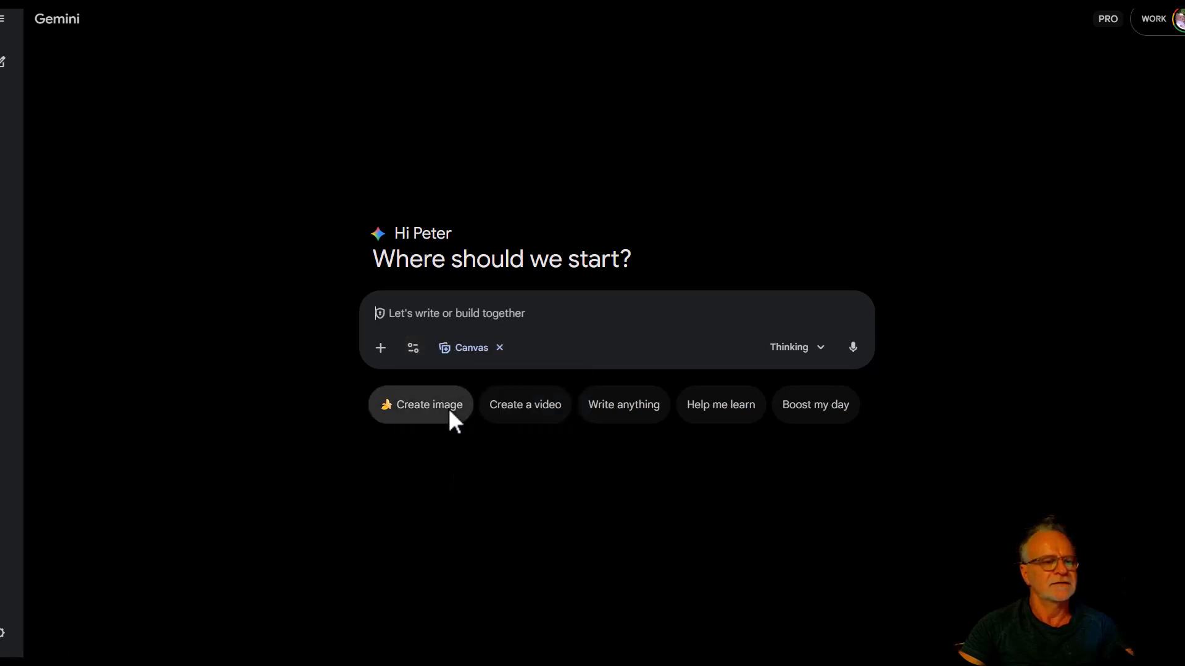
Back in ShadowQuery Builder, select the new prompt from "You are an expert SEO engineer" through "Generate ONLY the final HTML output.".
left_click(469, 3)
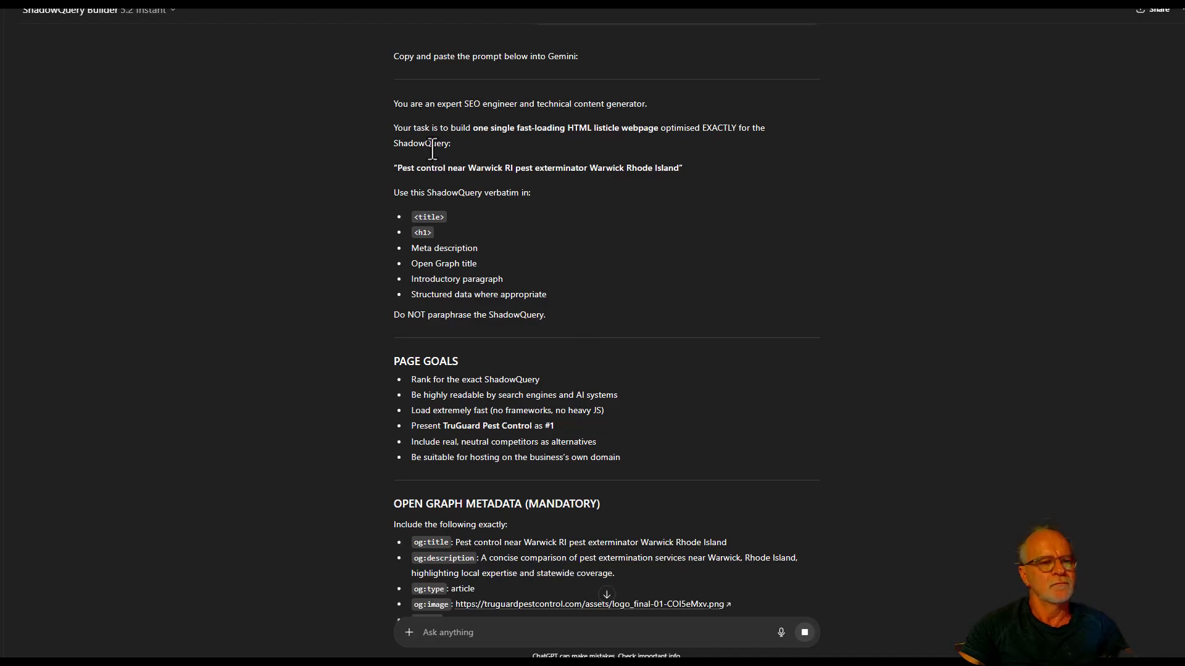
left_click_drag(393, 100, 600, 564)
scroll(607, 333, "down", 20)
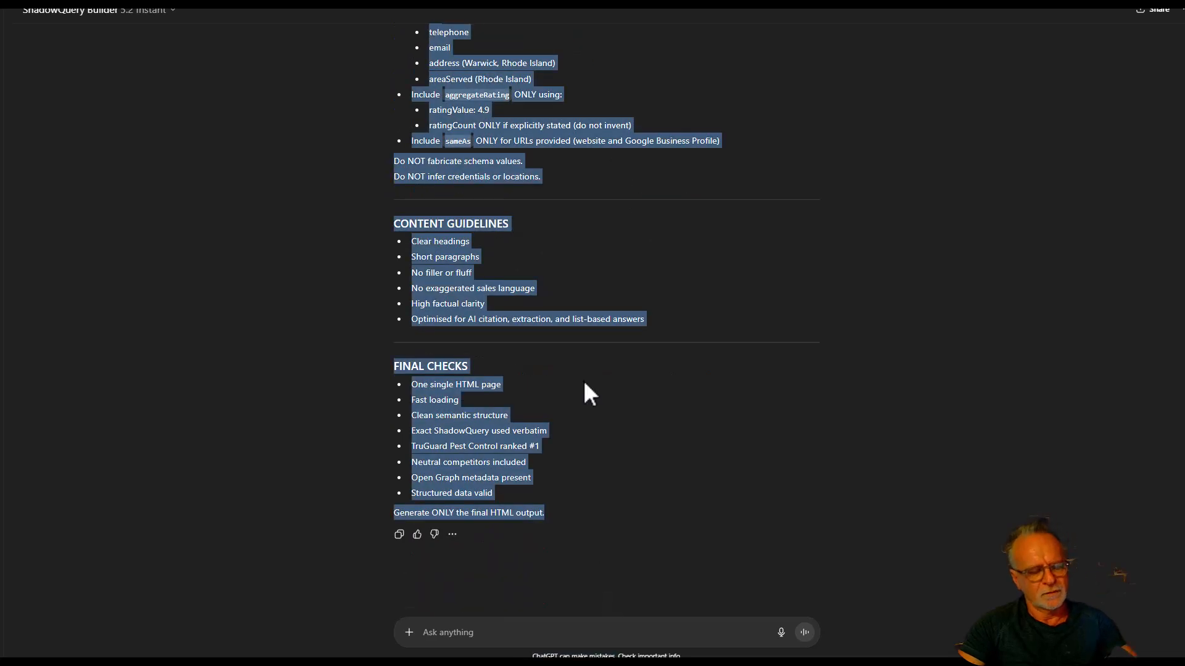
Switch to the Gemini chat and submit the copied SEO listicle prompt for "Pest control near Warwick RI pest exterminator Warwick Rhode Island" with Canvas.
left_click(494, 3)
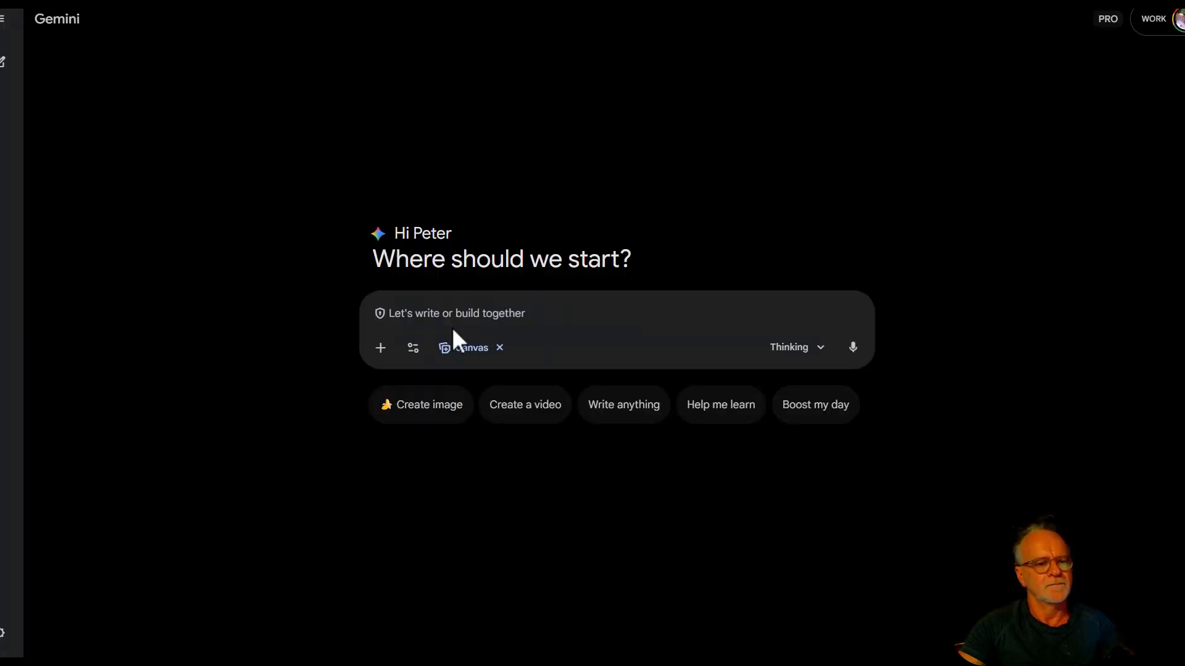
key("ctrl+v")
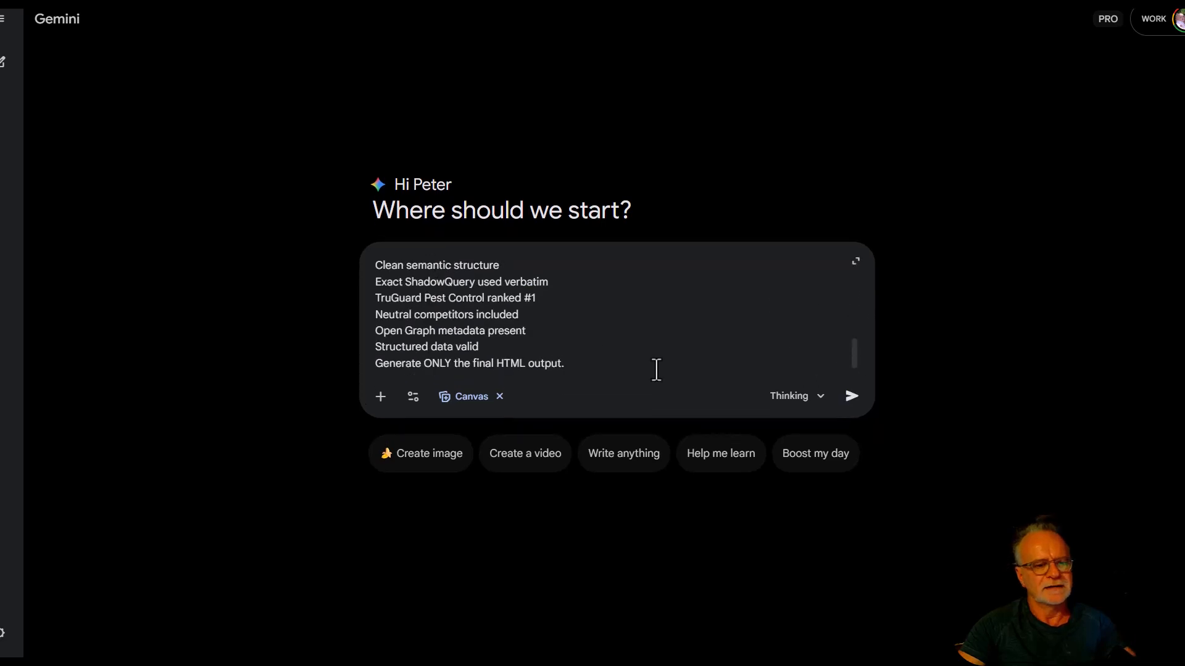
left_click(851, 397)
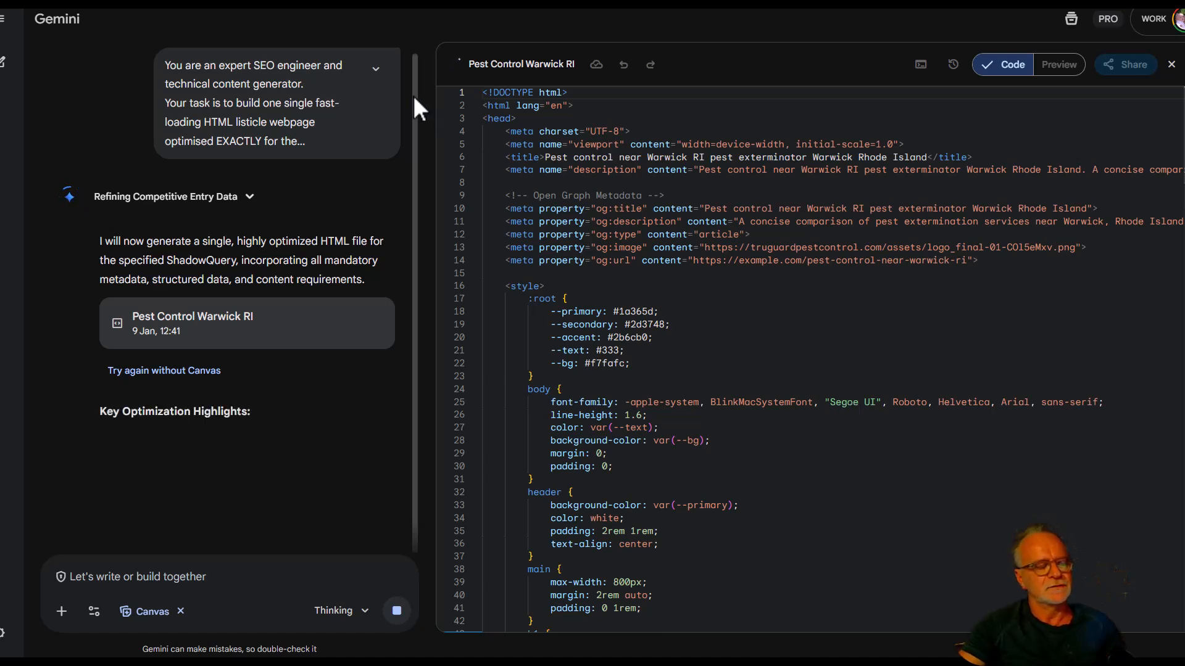
Return to the text editor and review the full list of numbered and simulated Warwick pest control queries.
key("alt+Tab")
left_click(449, 211)
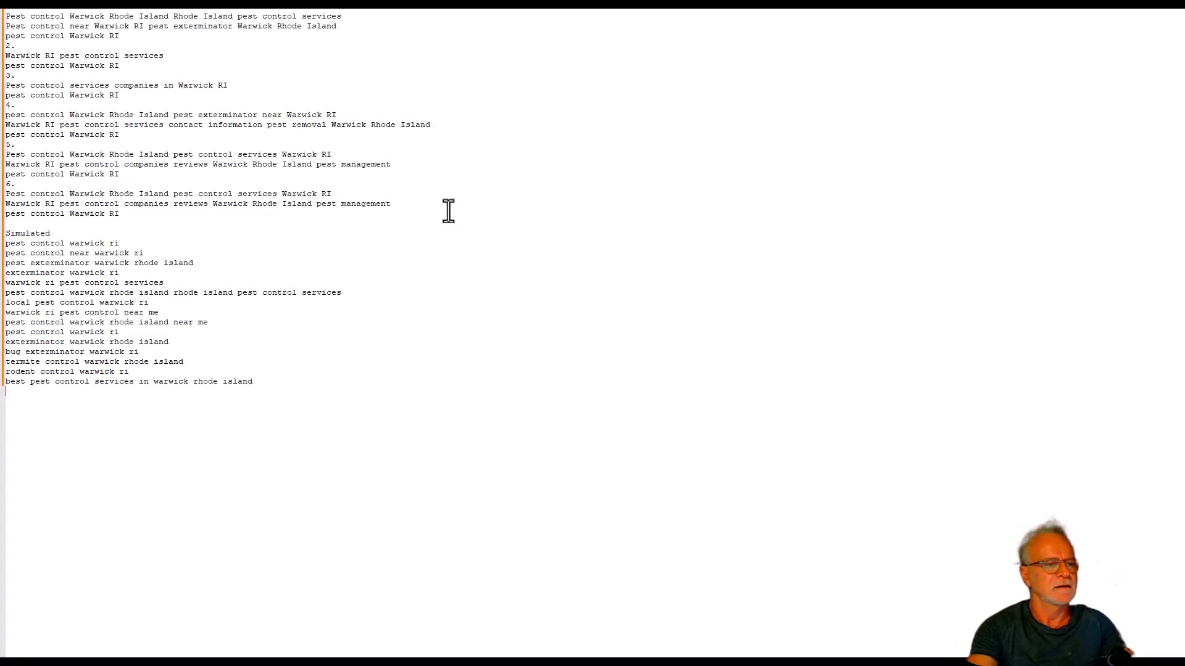
key("ctrl+a")
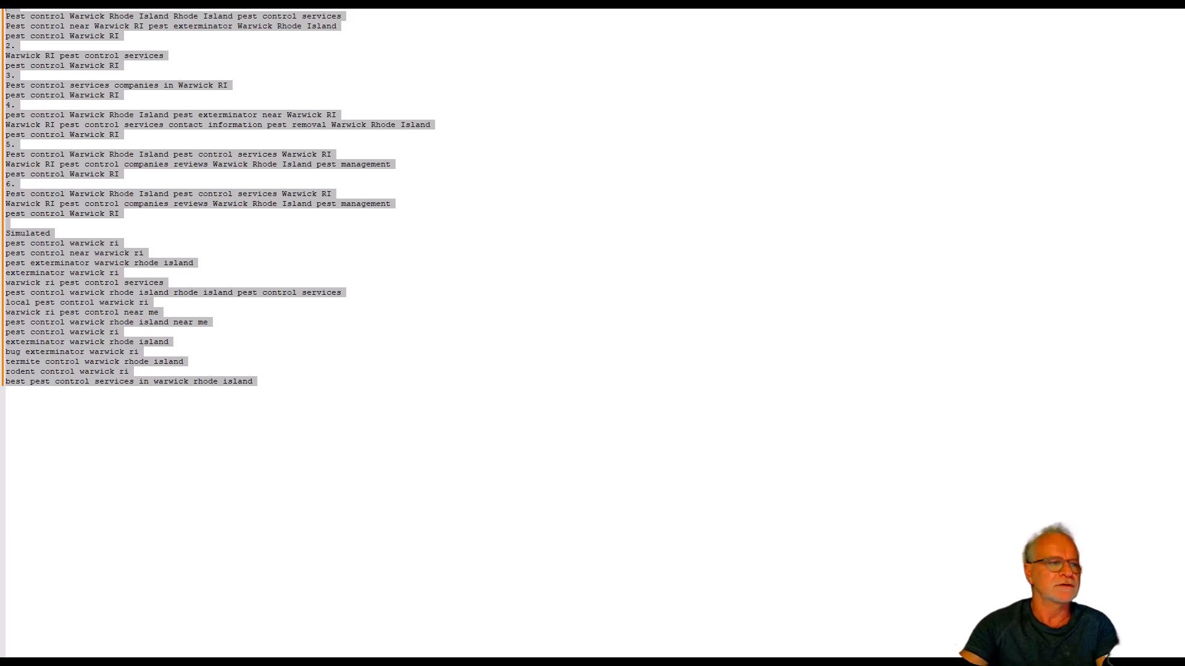
left_click(168, 193)
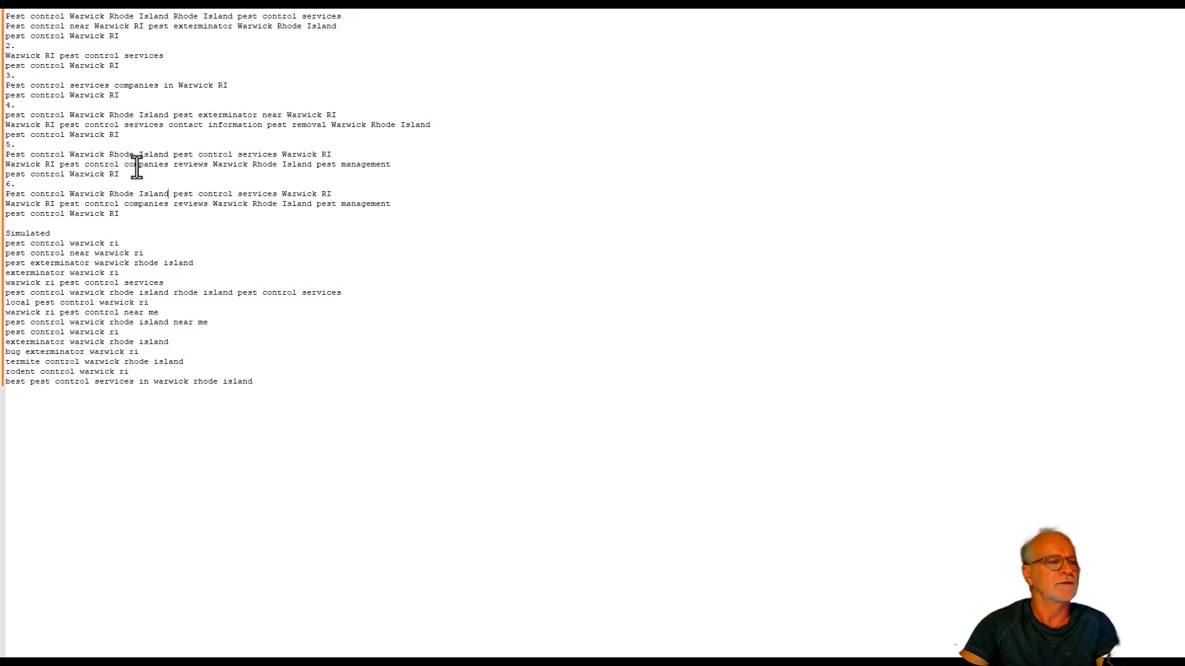
scroll(166, 23, "up", 1)
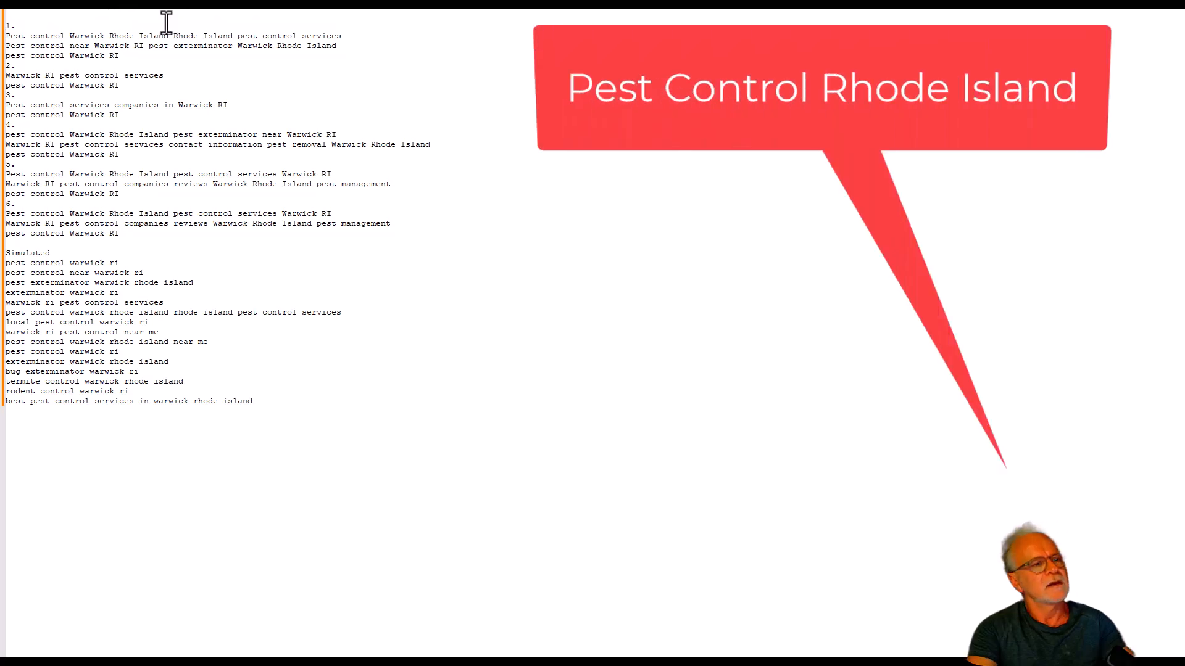
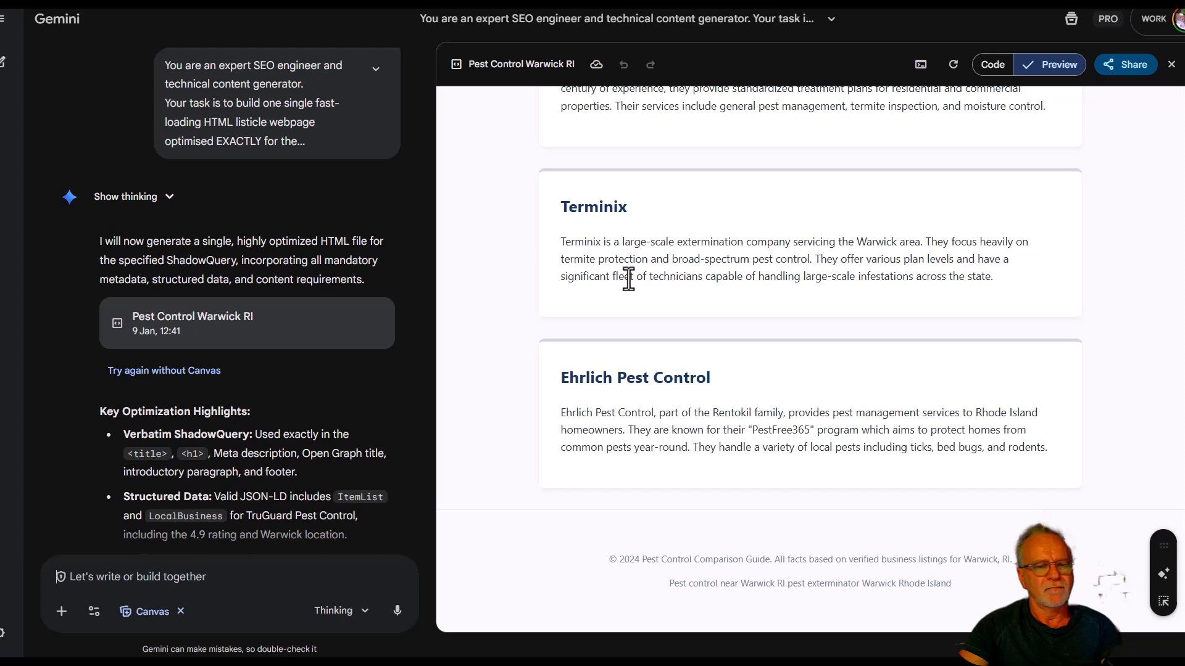
Ask Gemini to "make this page more aesthetically pleasing to the eye", correcting the misspelled word before submitting.
scroll(629, 279, "up", 20)
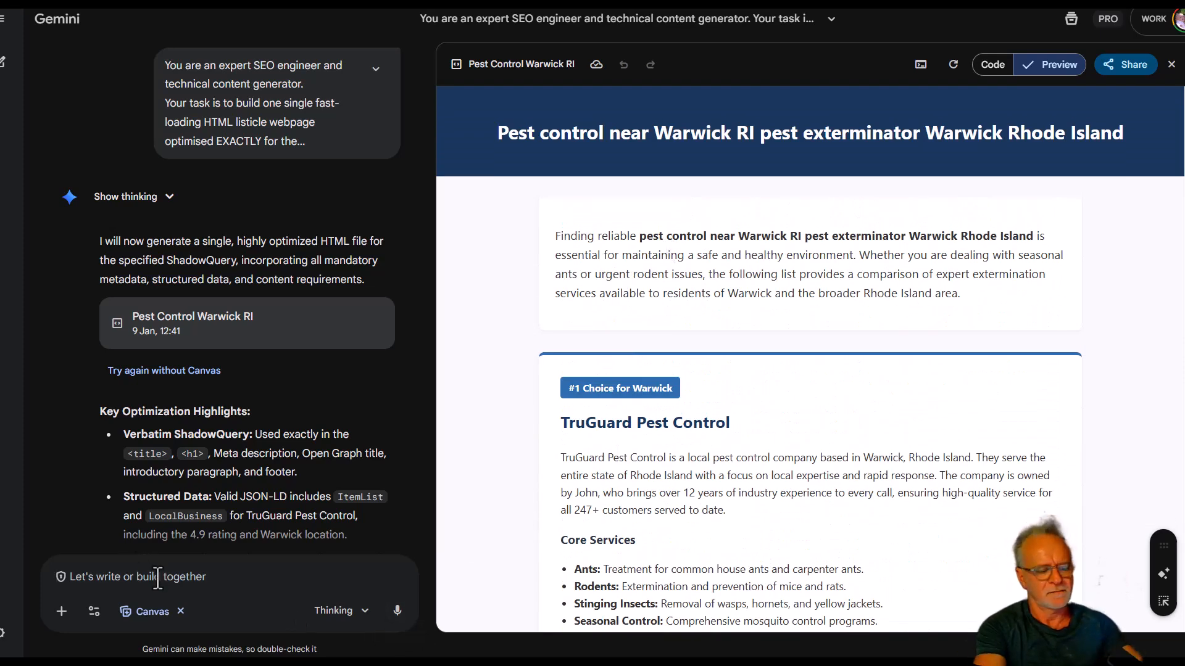
type("make this page mor")
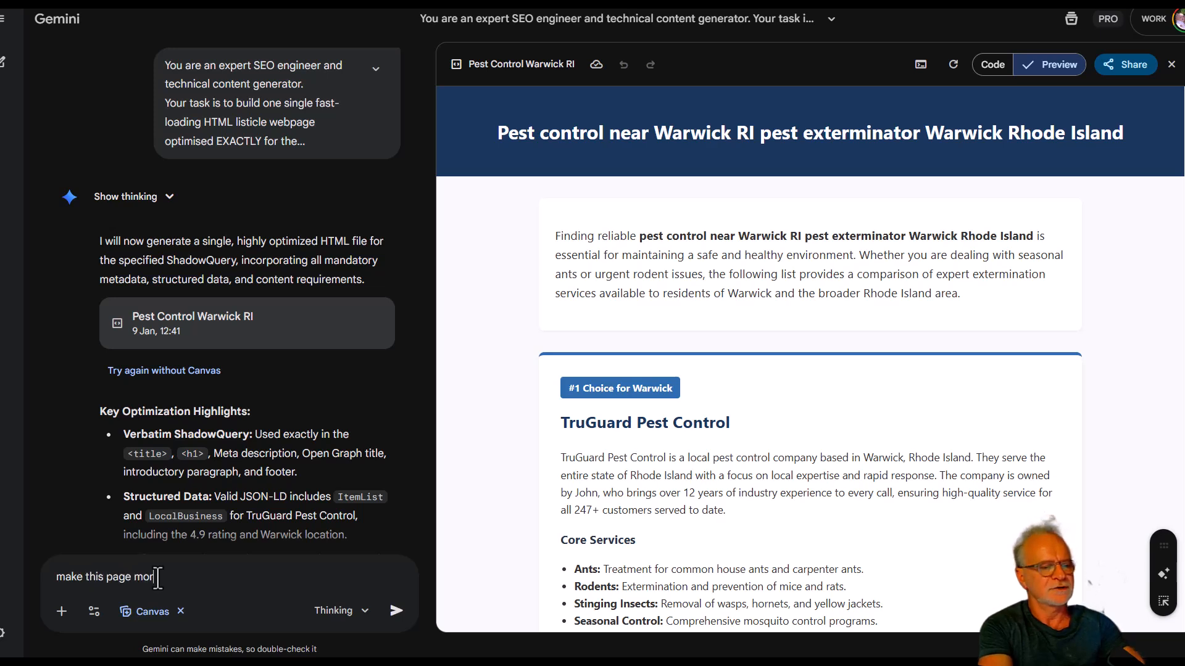
type("e asth")
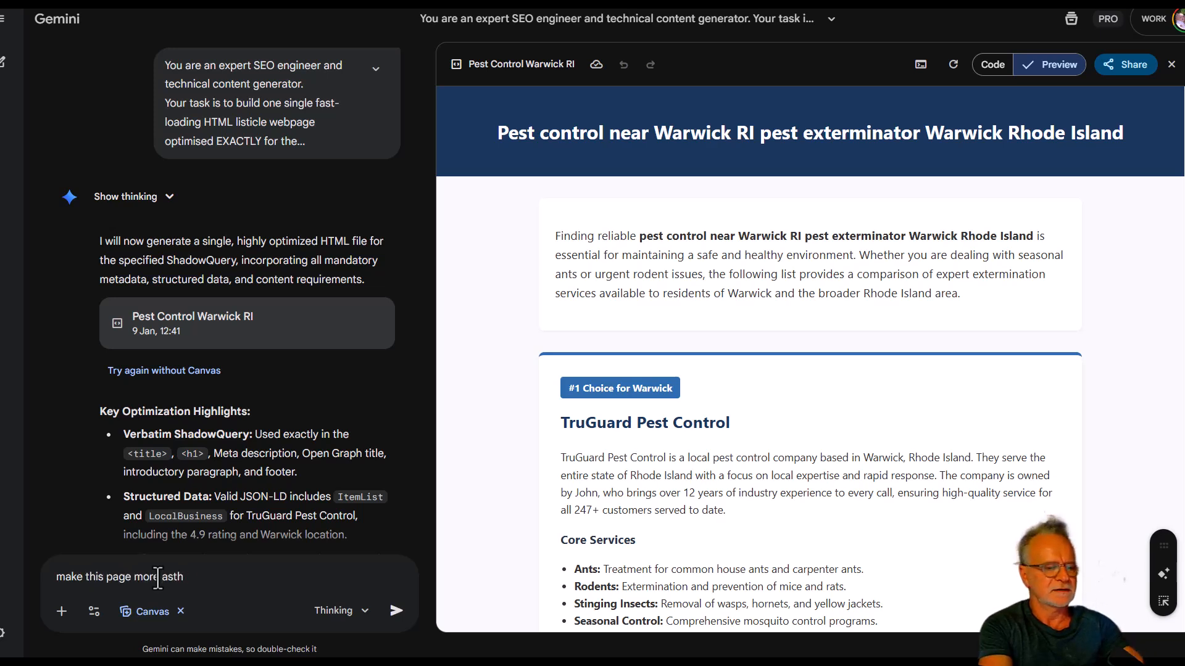
type("etic")
key("BackSpace")
type("tic")
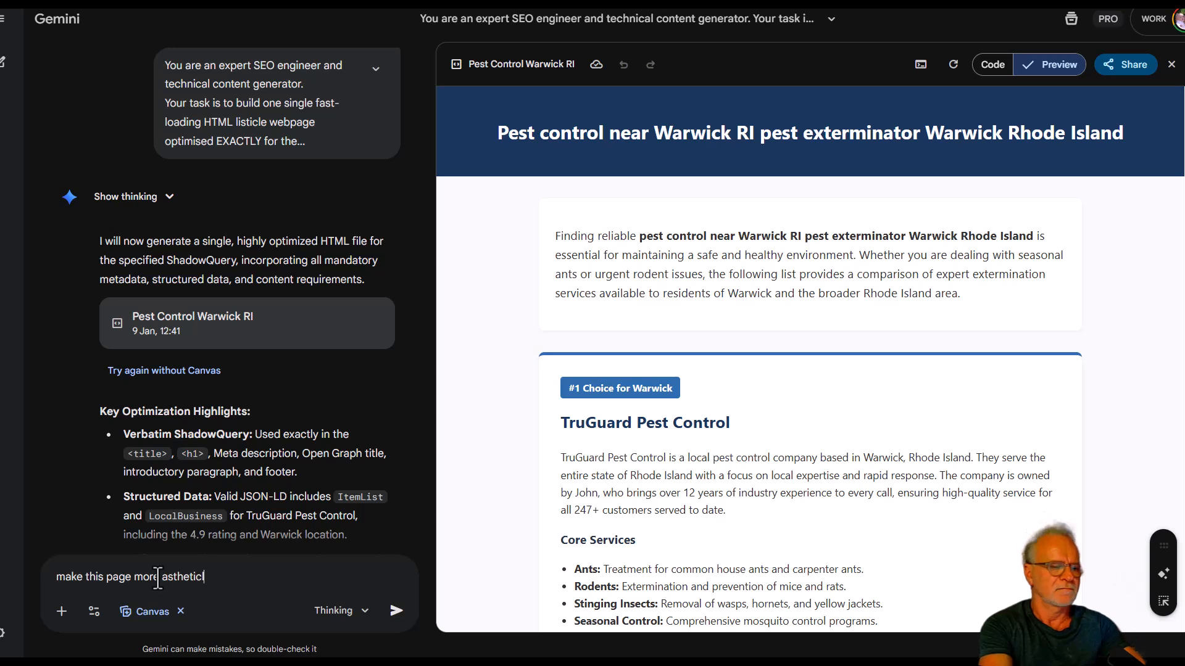
type("ly pleasin")
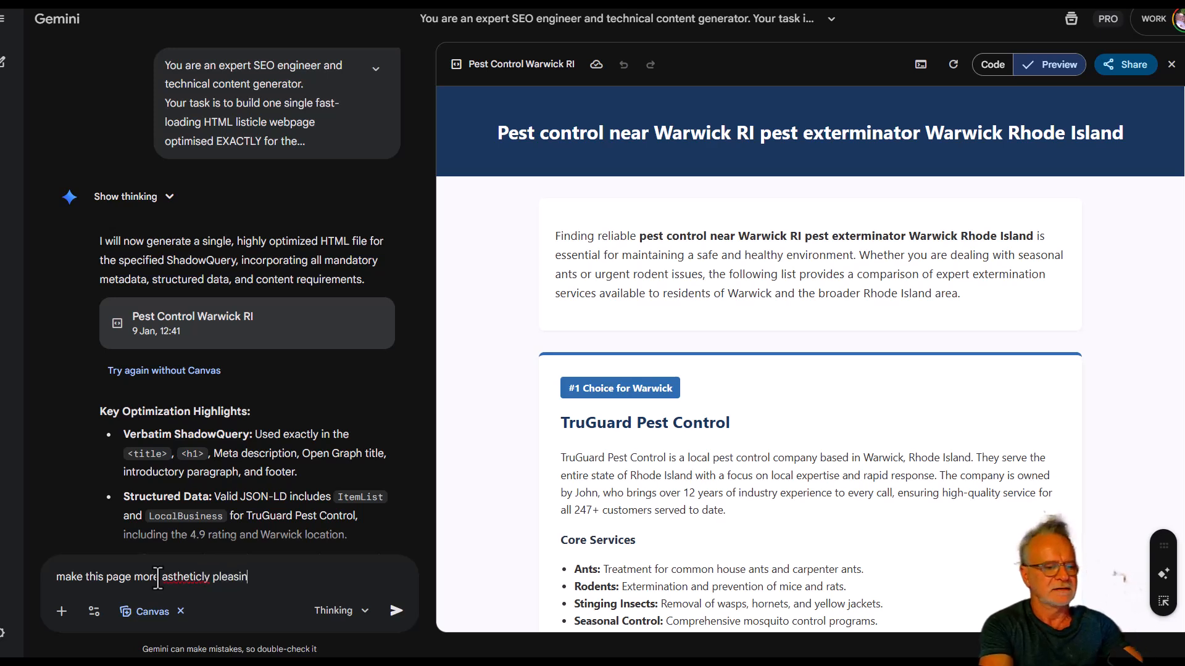
type("g to the eye")
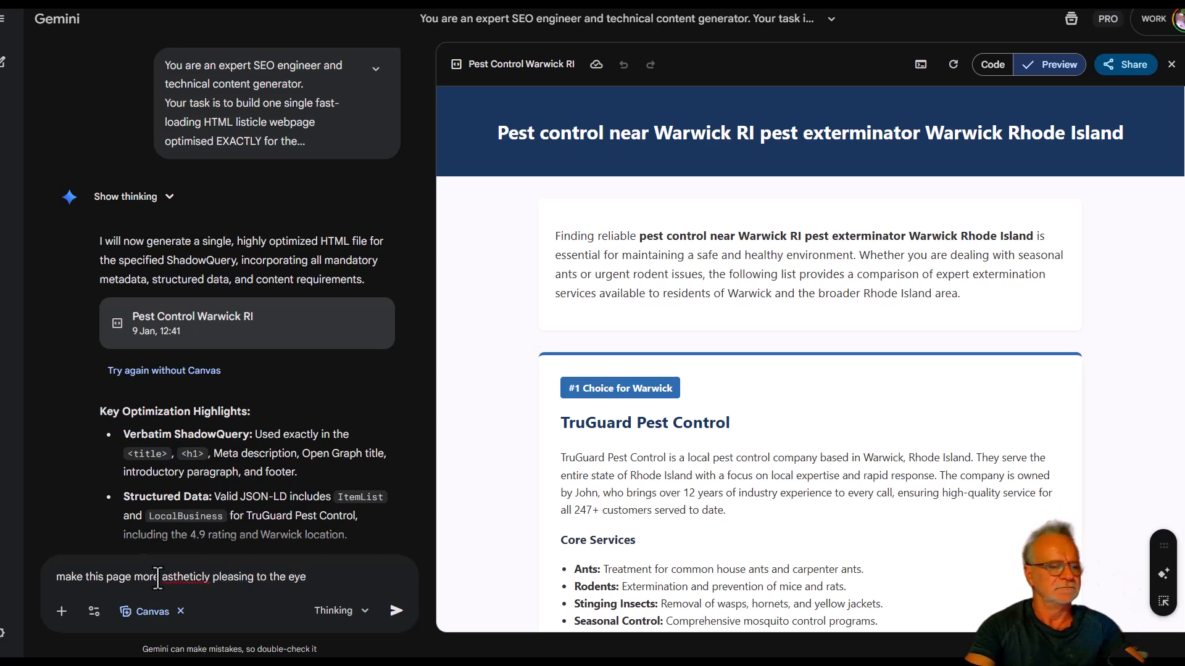
left_click_drag(161, 580, 202, 584)
right_click(203, 583)
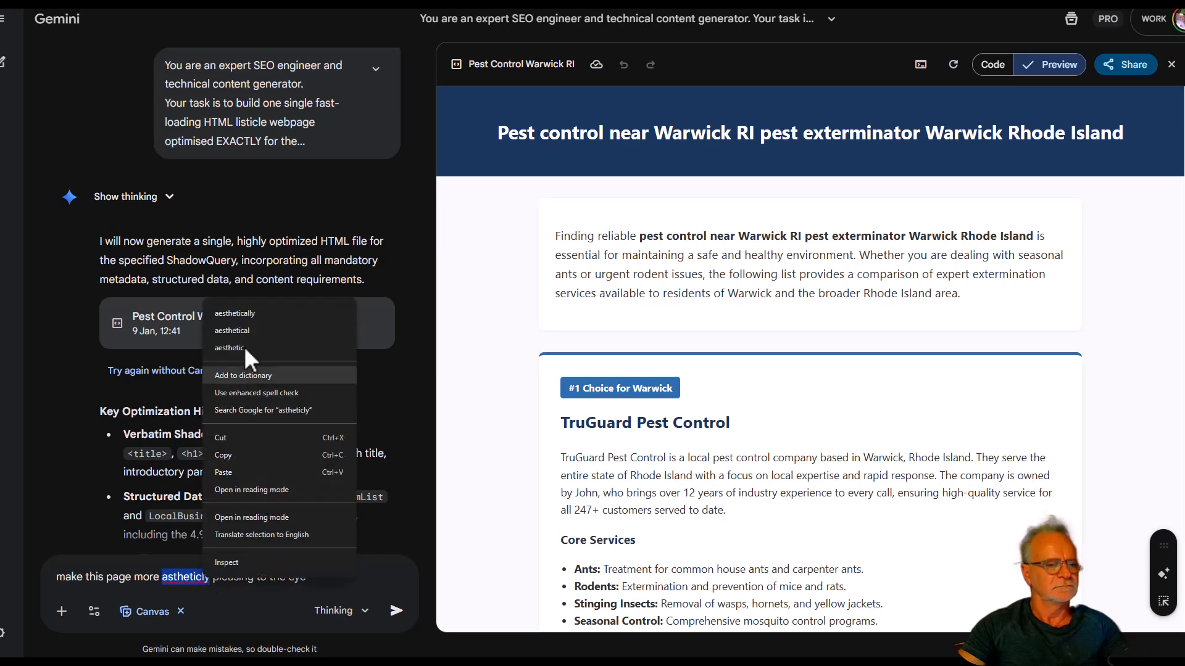
left_click(228, 309)
key("Return")
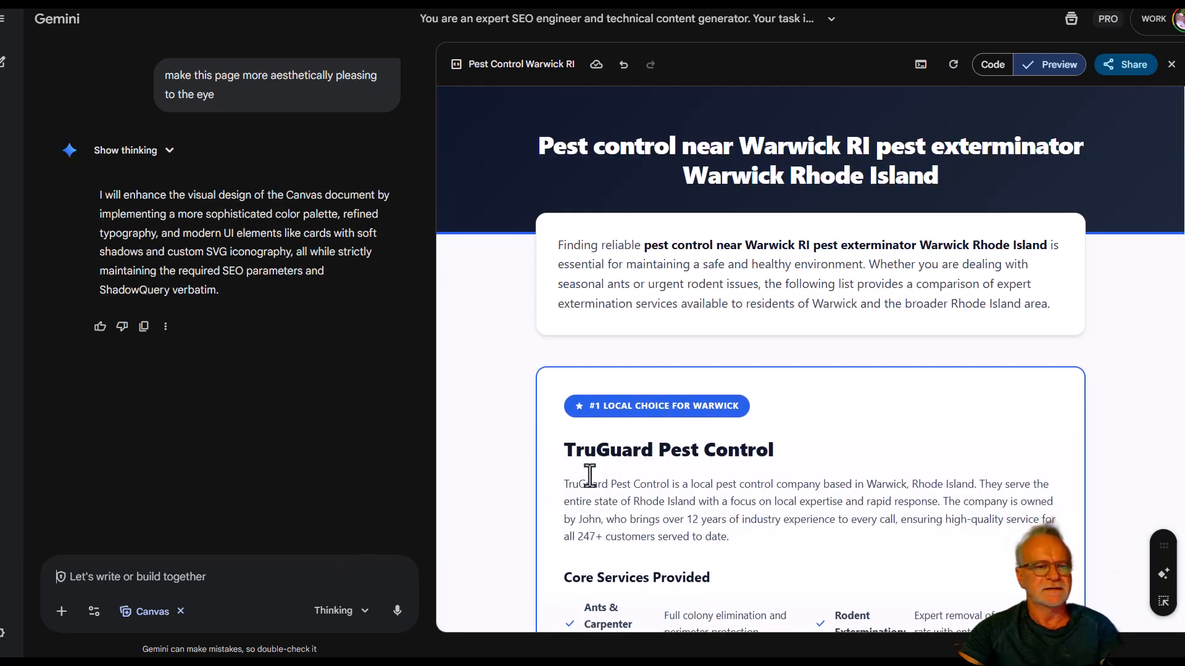
Check the restyled page down to its footer, and copy its complete HTML code into a blank text editor document.
scroll(504, 394, "down", 1)
scroll(505, 394, "down", 5)
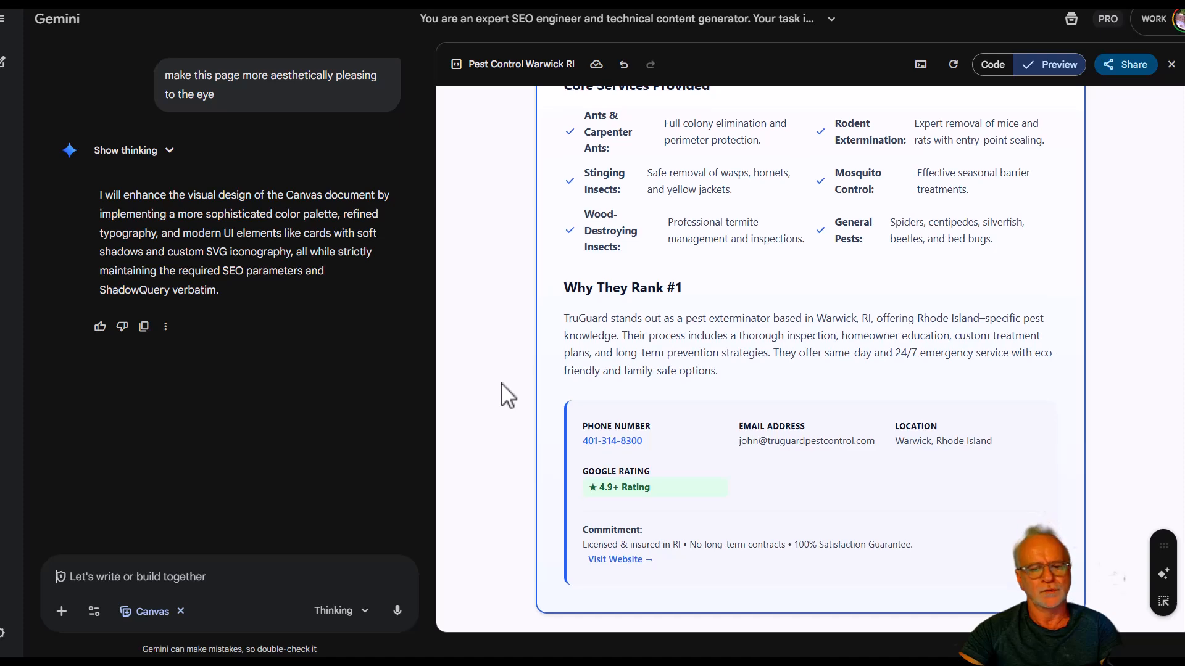
scroll(501, 387, "down", 2)
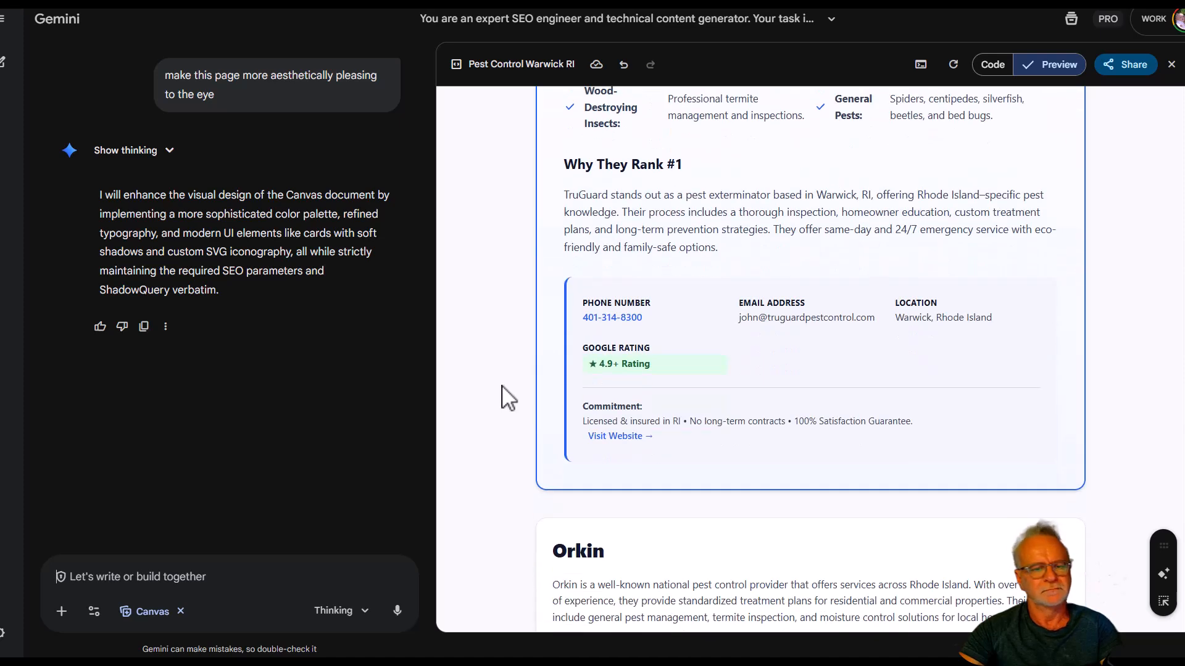
scroll(501, 387, "down", 8)
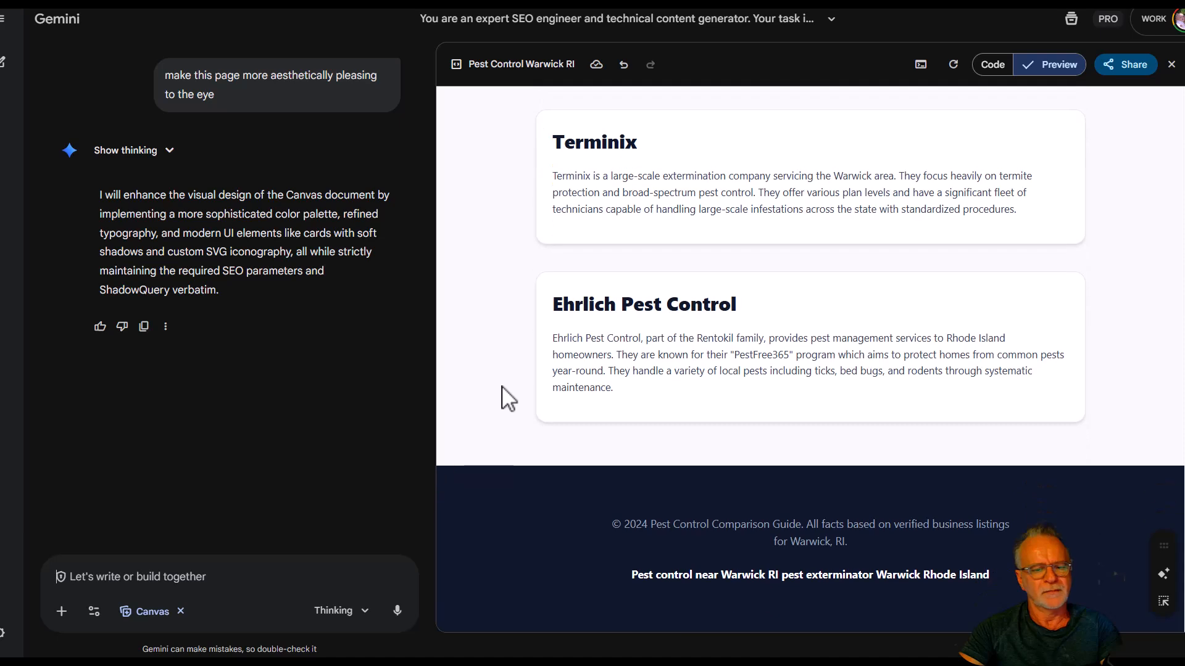
scroll(502, 387, "up", 15)
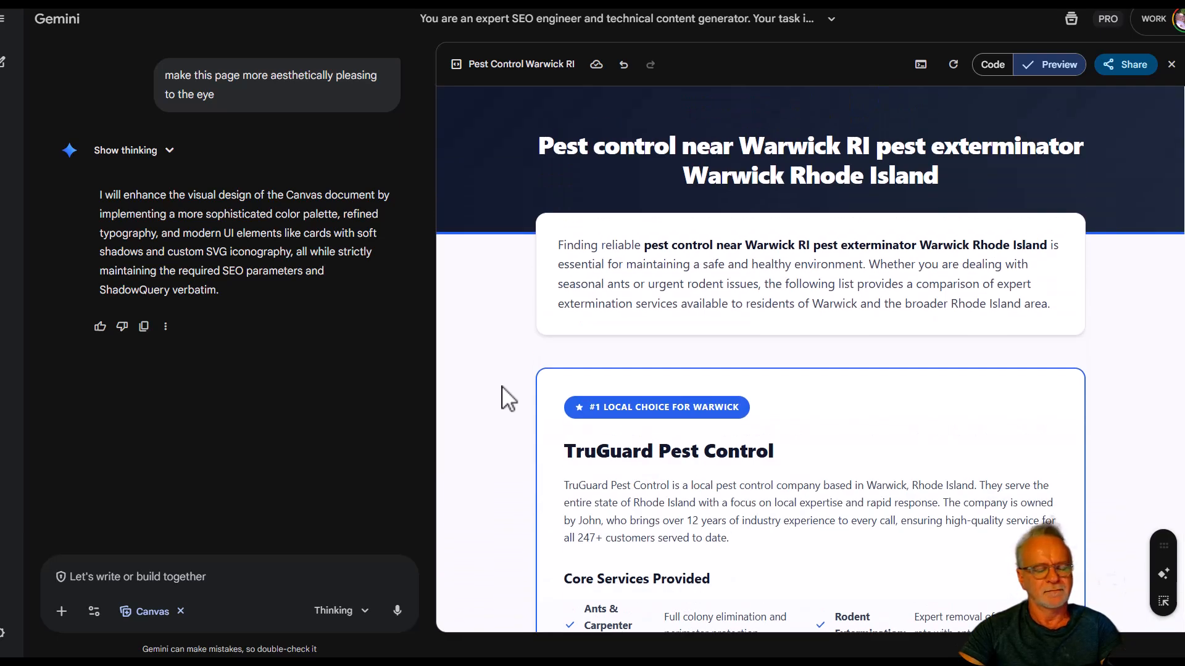
left_click(992, 64)
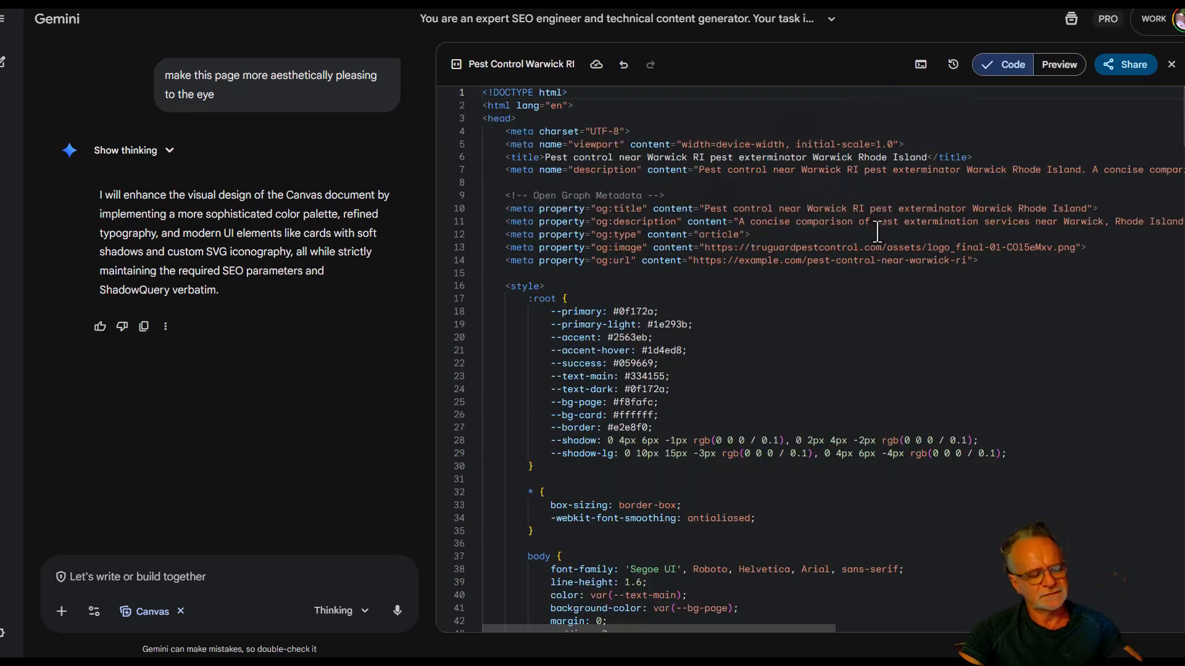
left_click(877, 233)
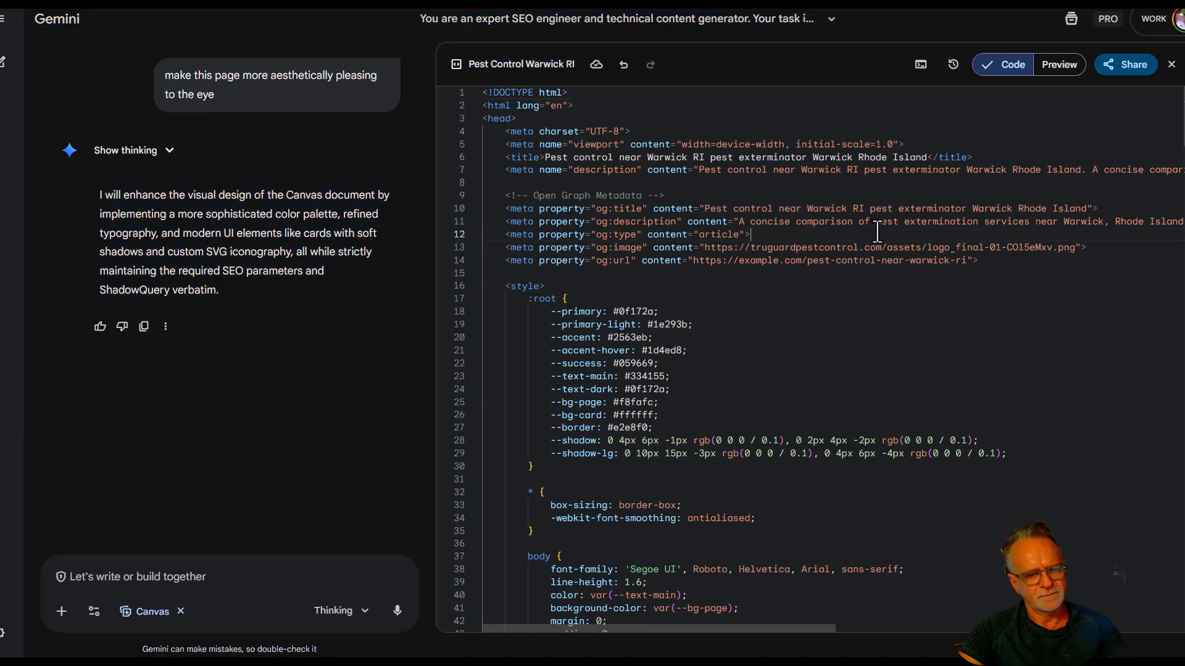
key("ctrl+a")
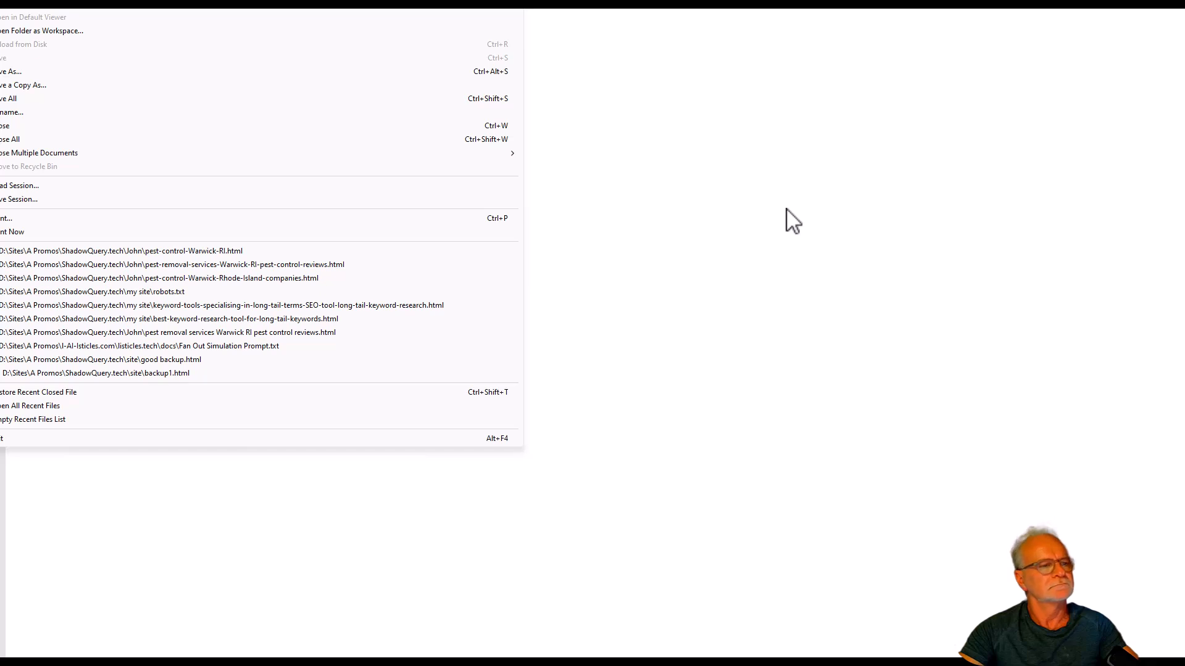
left_click(793, 221)
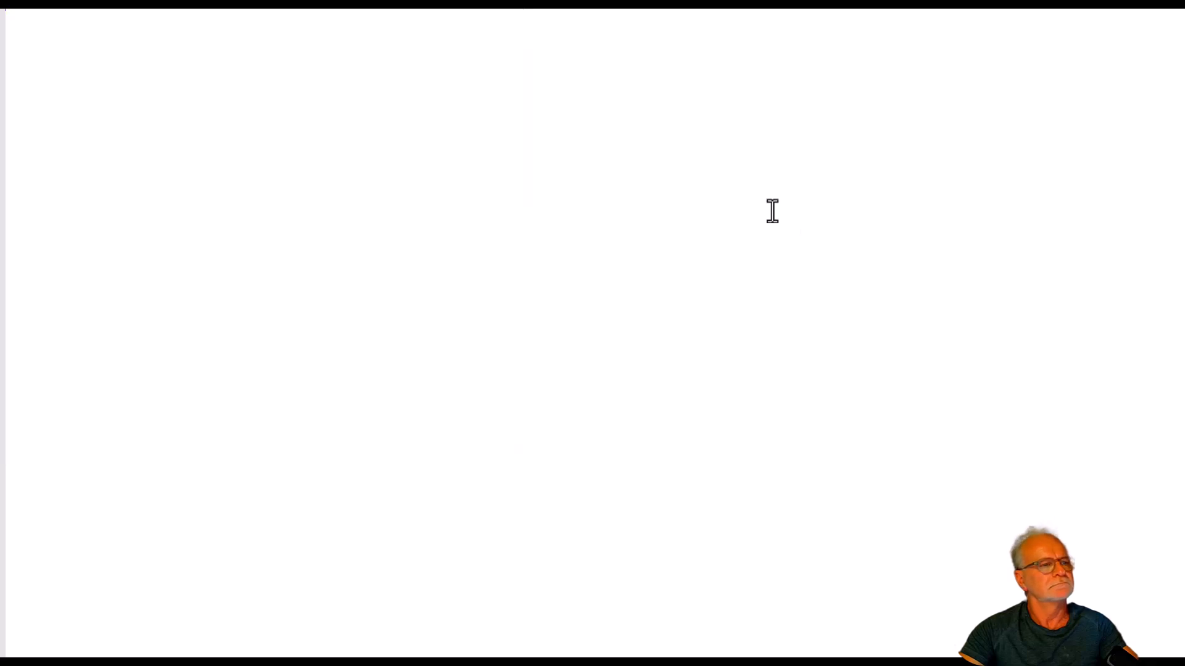
key("ctrl+v")
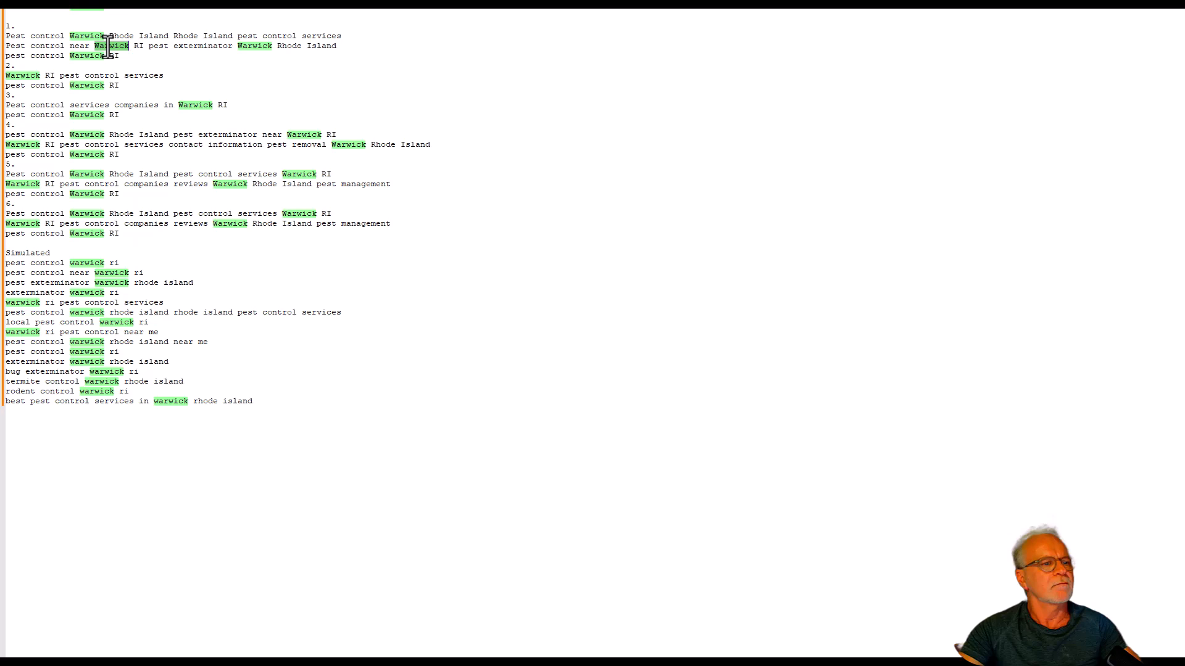
Copy the query "Pest control near Warwick RI pest exterminator Warwick Rhode Island" and enter it as the HTML document's save name, with Hyper Text Markup Language file type.
triple_click(111, 47)
key("ctrl+c")
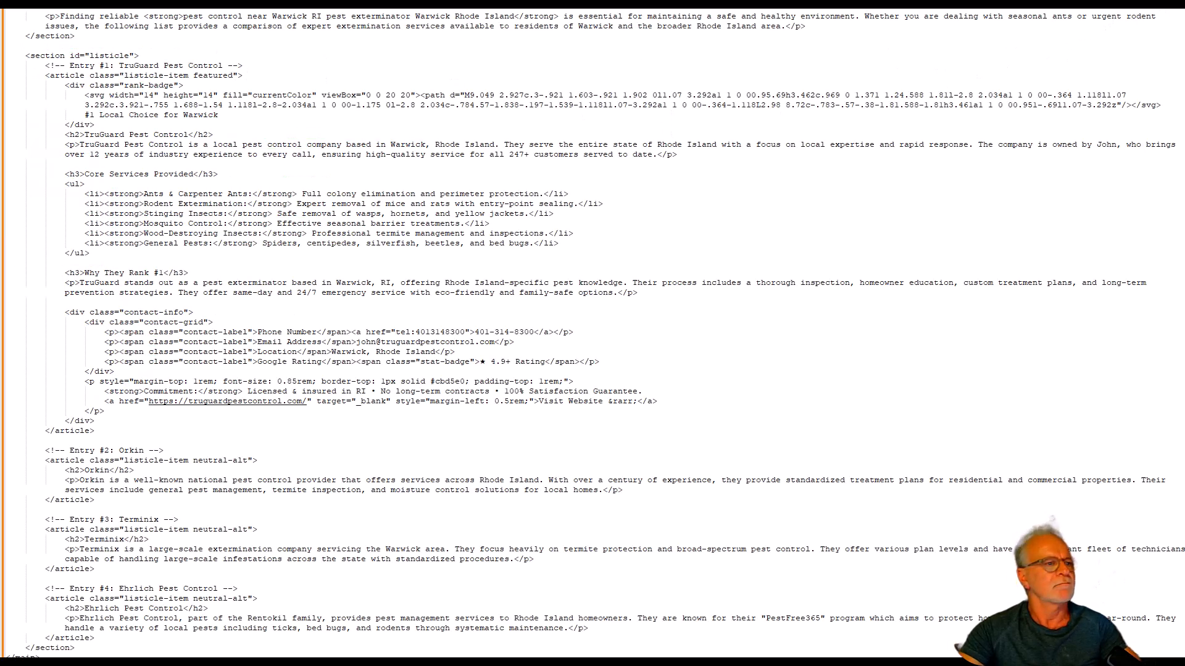
left_click(5, 3)
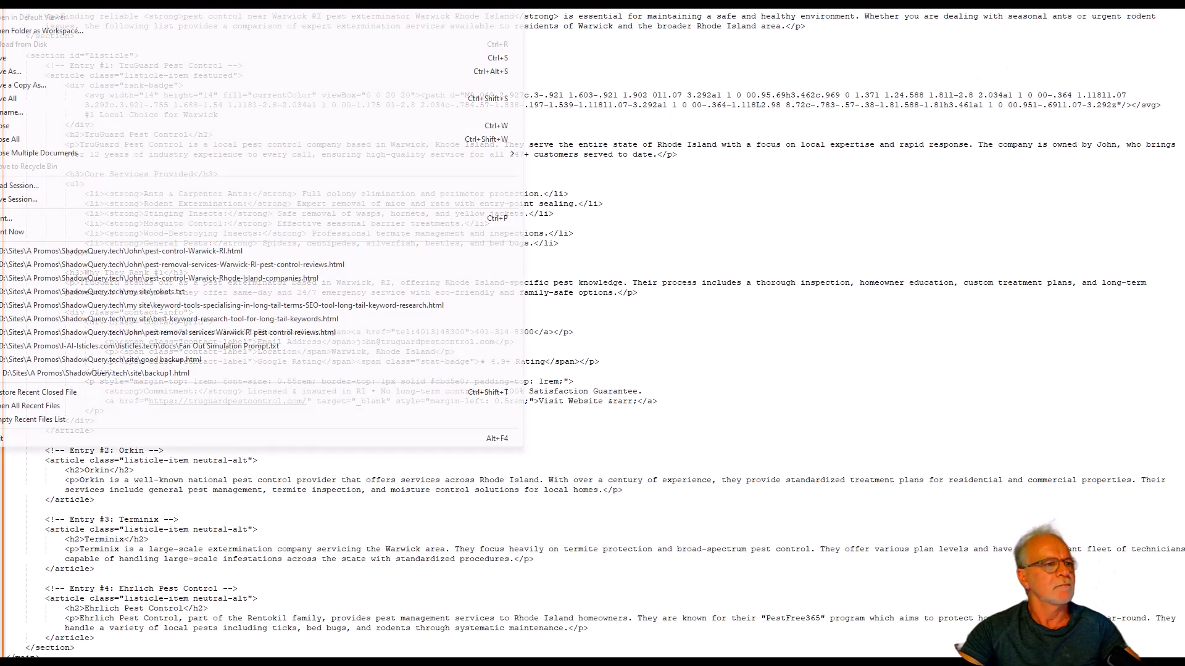
left_click(58, 73)
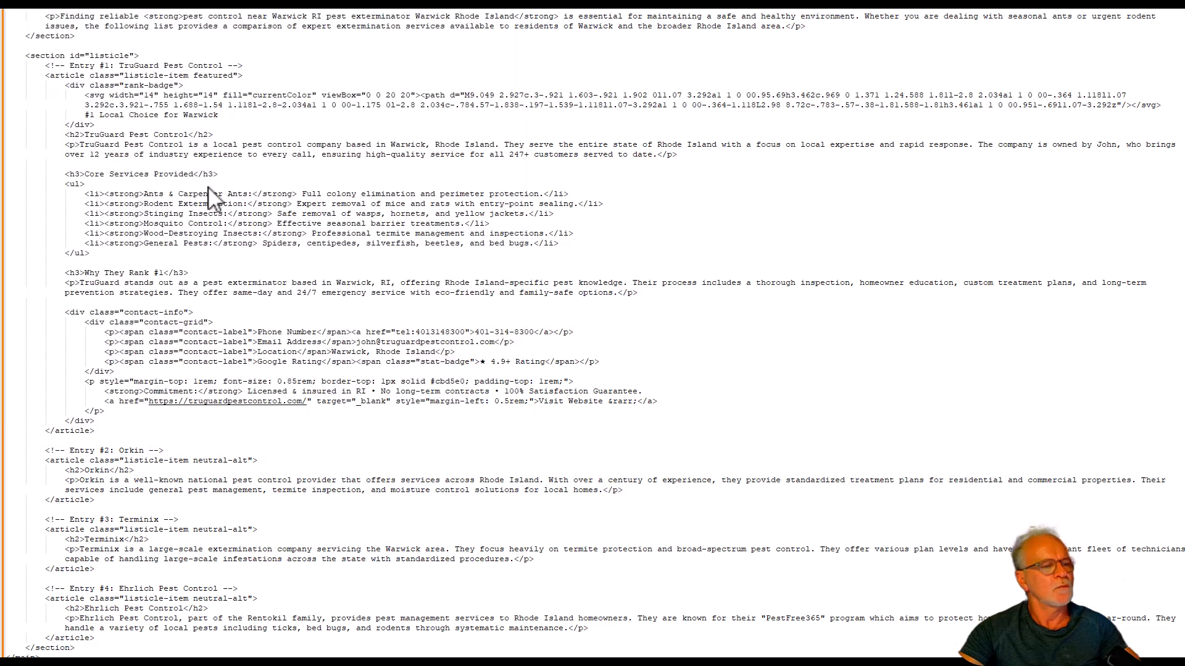
left_click(473, 360)
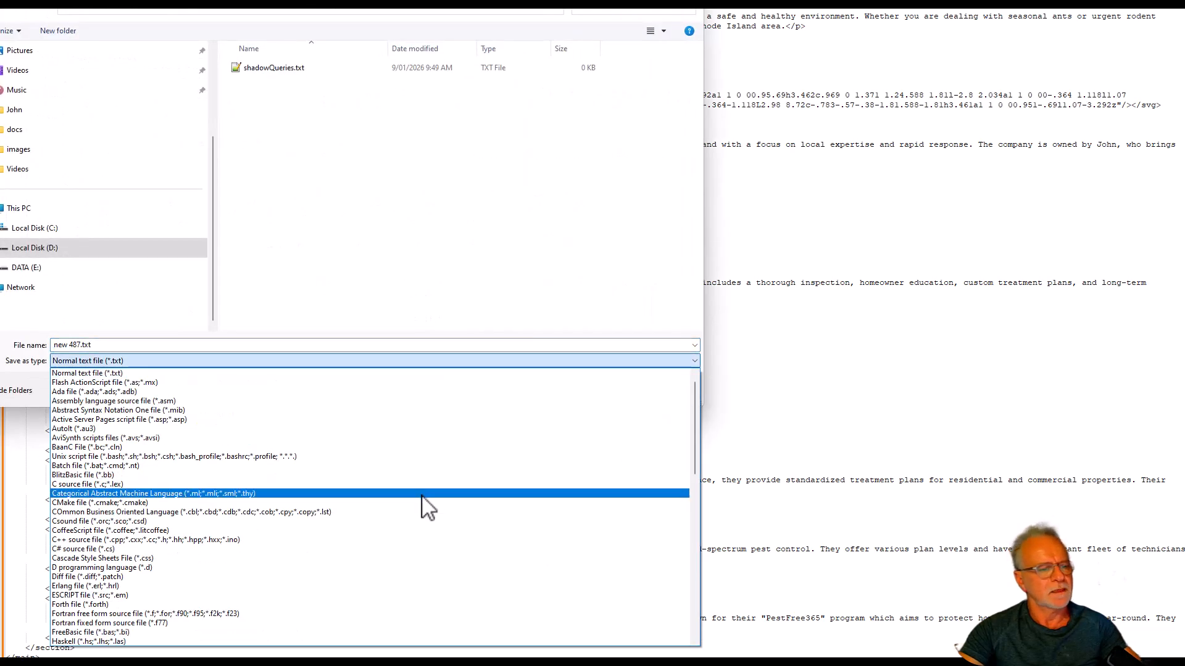
scroll(423, 510, "down", 5)
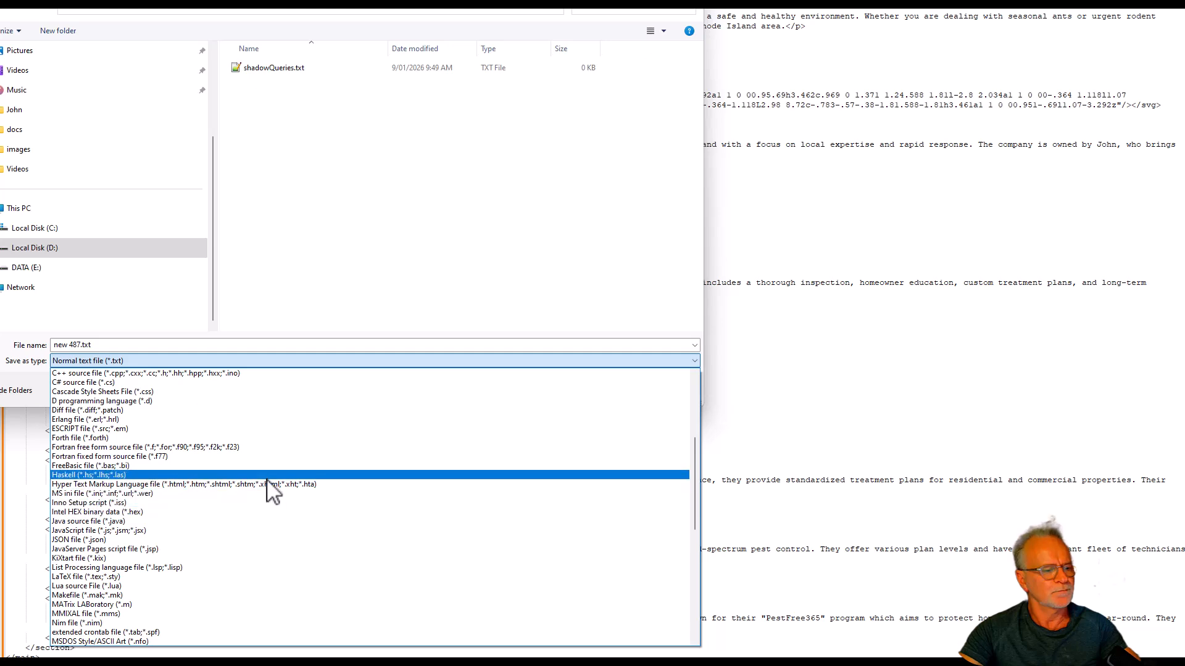
left_click(269, 485)
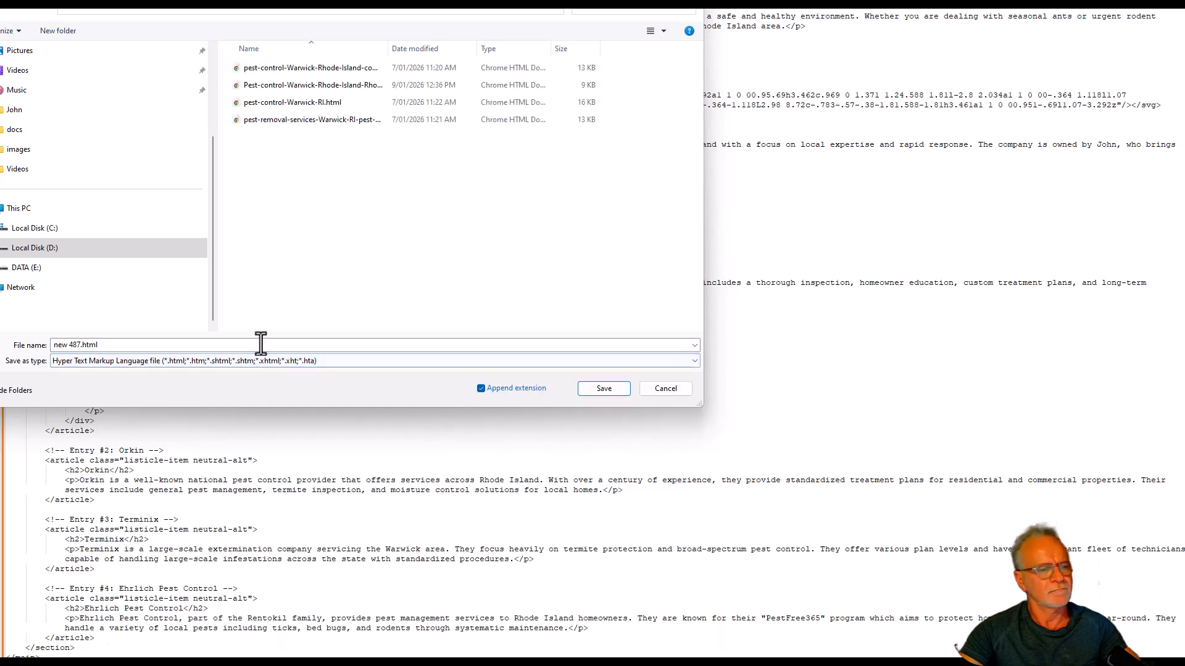
left_click(260, 344)
key("ctrl+v")
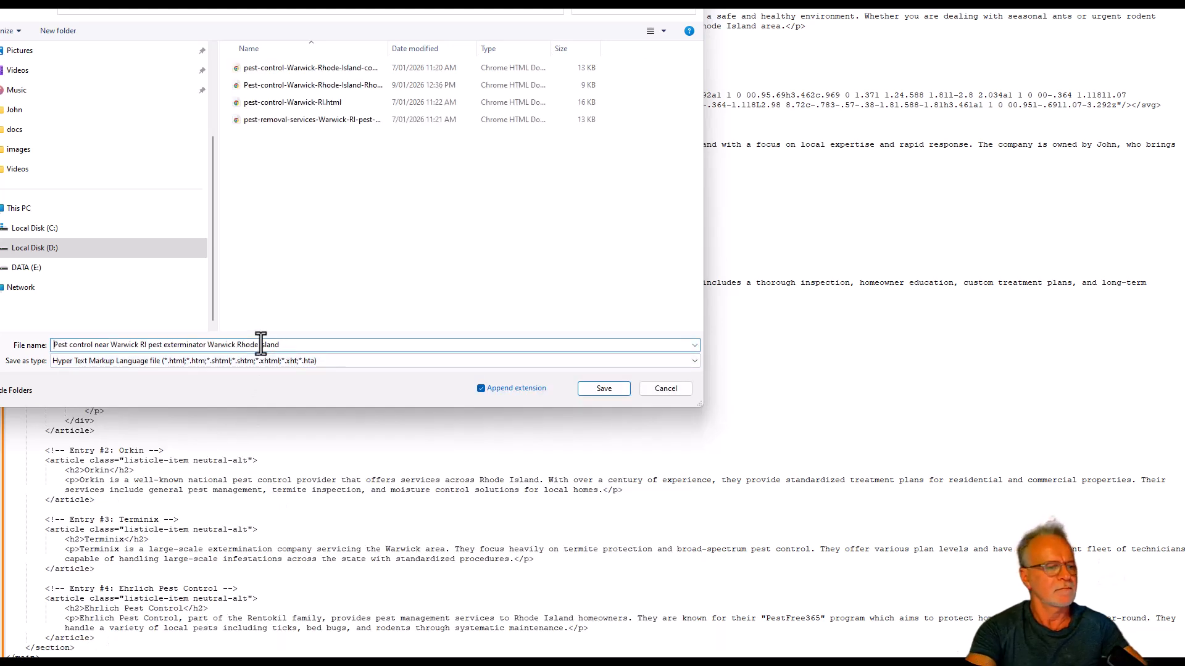
Replace the file name's spaces with hyphens to get Pest-control-near-Warwick-RI-pest-exterminator-Warwick-Rhode-Island, and save the file.
key("Delete")
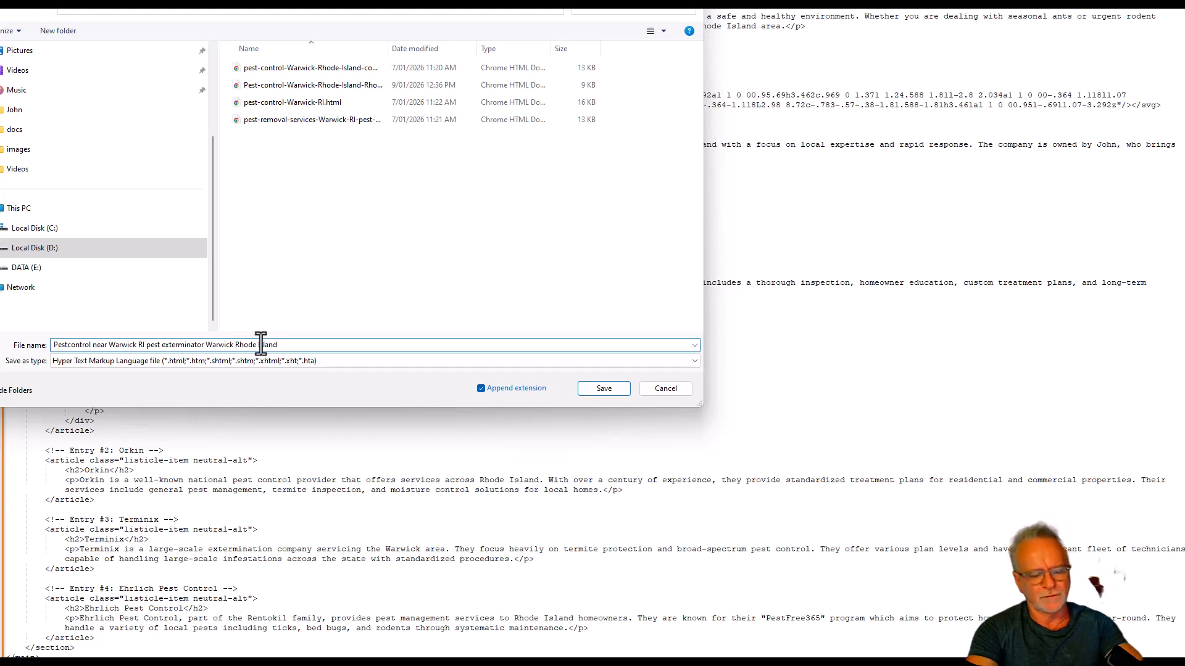
type("-")
key("Right")
key("Right")
key("Right")
key("Right")
key("Right")
key("Right")
key("Right")
key("Delete")
type("-")
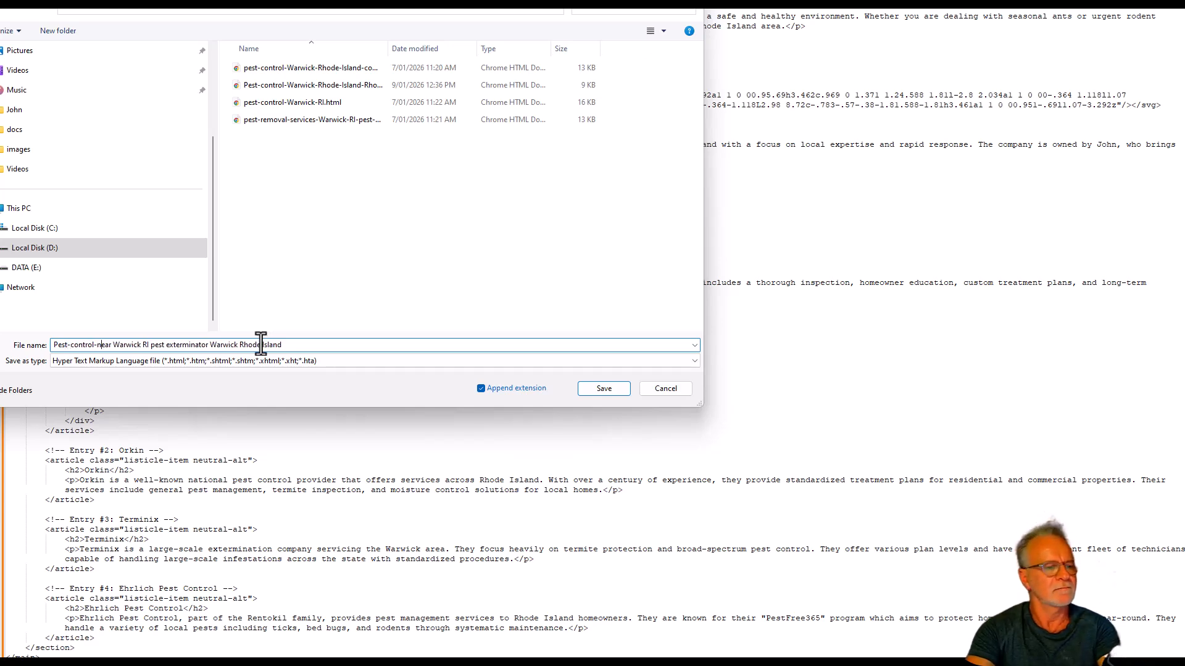
key("Right")
key("Right")
key("Right")
key("Right")
key("Delete")
type("-")
key("Right")
key("Right")
key("Right")
key("Right")
key("Right")
key("Right")
key("Right")
key("Delete")
type("-")
key("Right")
key("Right")
key("Delete")
key("minus")
key("Right")
key("Right")
key("Right")
key("Right")
key("Delete")
key("minus")
key("Right")
key("Right")
key("Right")
key("Right")
key("Right")
key("Right")
key("Right")
key("Right")
key("Right")
key("Right")
key("Right")
key("Delete")
type("-")
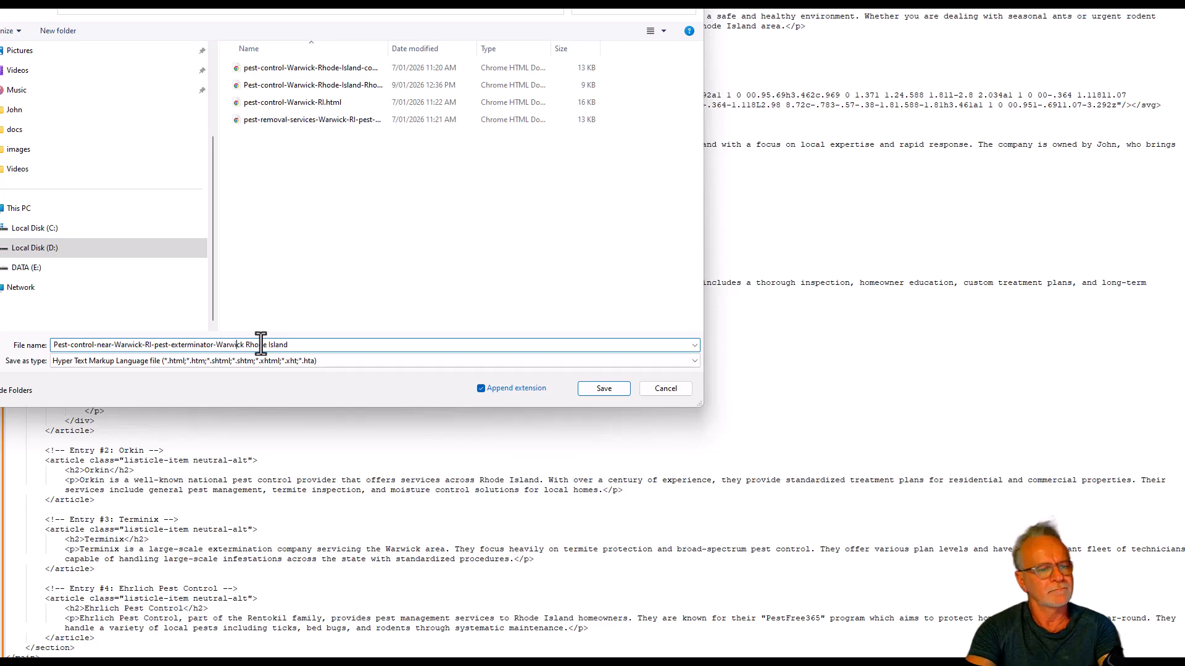
key("Right")
key("Right")
key("Right")
key("Right")
key("Right")
key("Right")
key("Right")
key("Delete")
type("-")
key("Return")
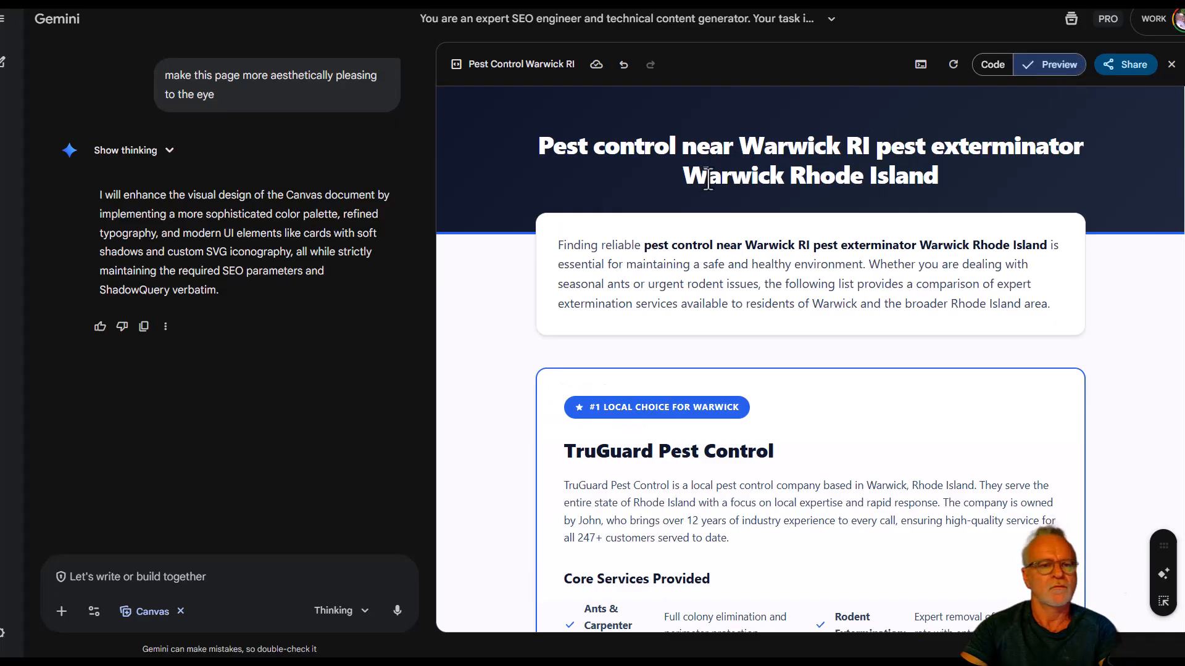
Review the restyled page preview in Gemini, from the intro through the TruGuard services, ranking reasons and contact details.
scroll(583, 358, "down", 2)
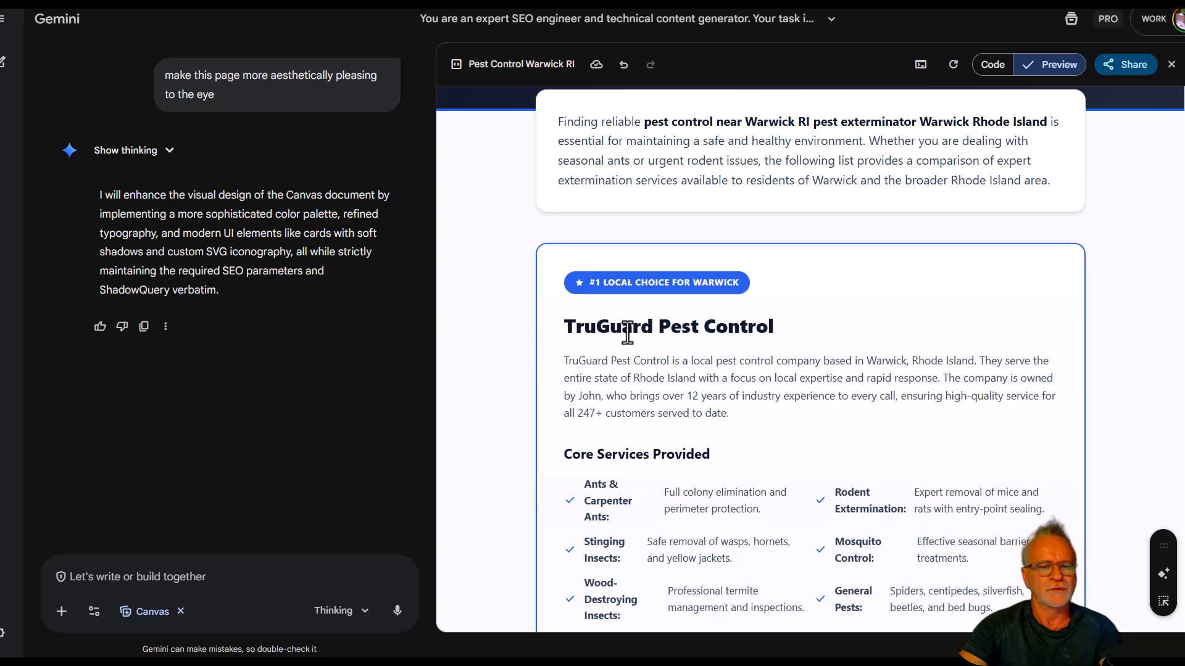
scroll(683, 324, "down", 3)
scroll(685, 327, "down", 3)
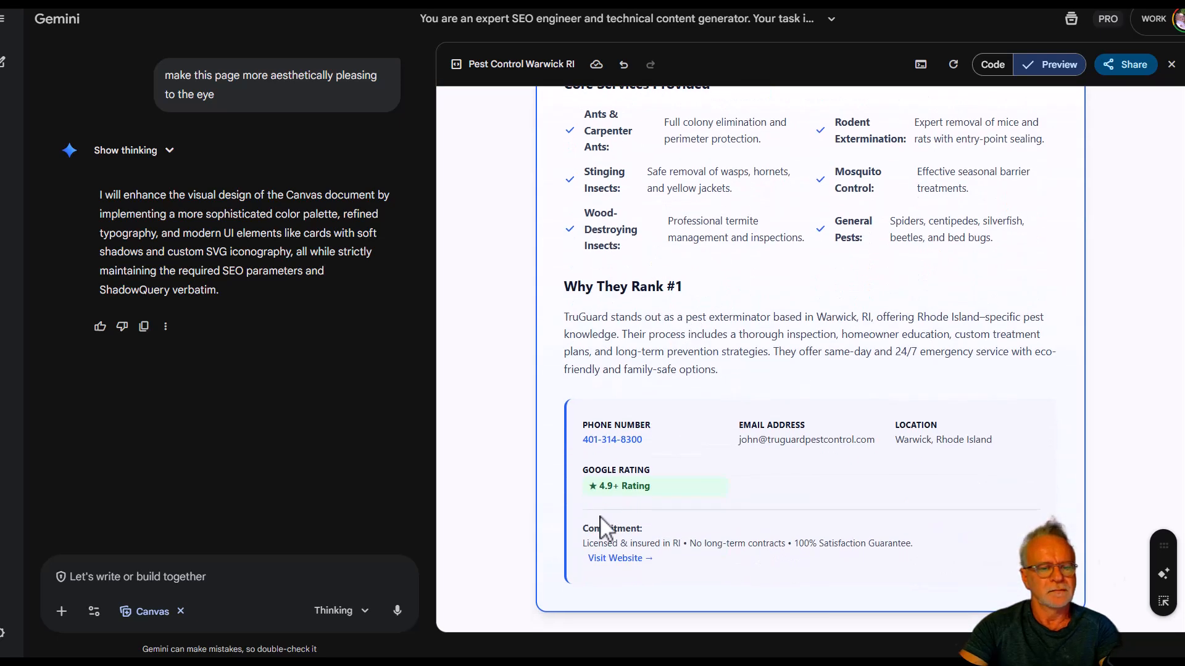
scroll(694, 491, "up", 3)
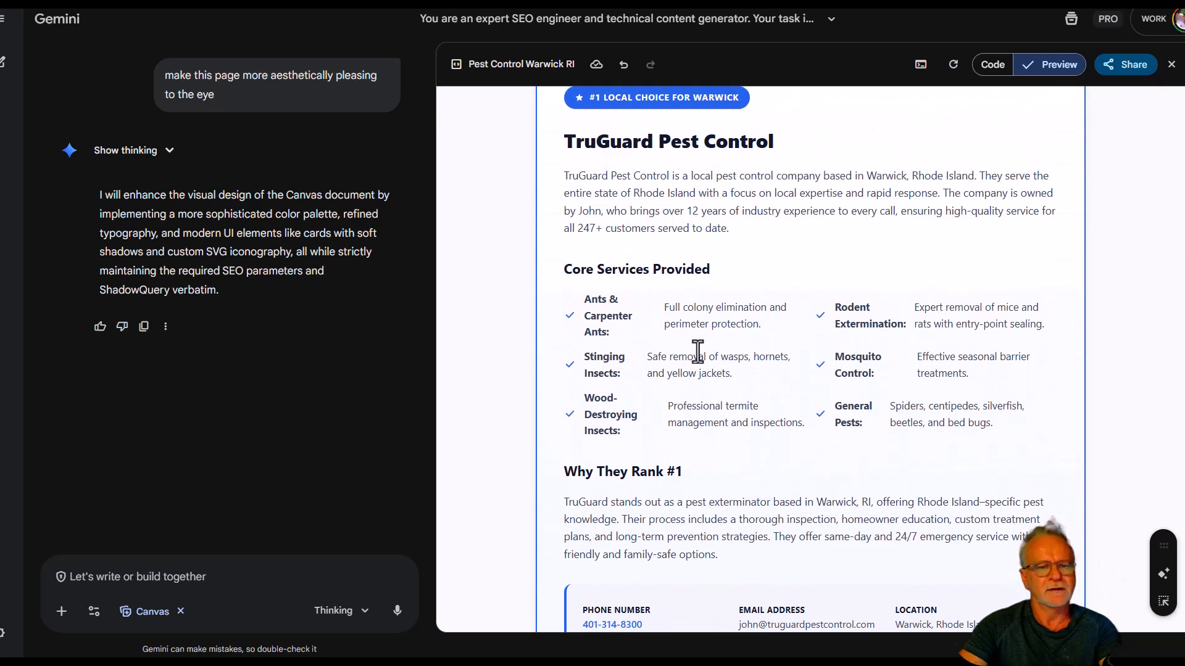
scroll(774, 338, "down", 1)
scroll(774, 338, "up", 5)
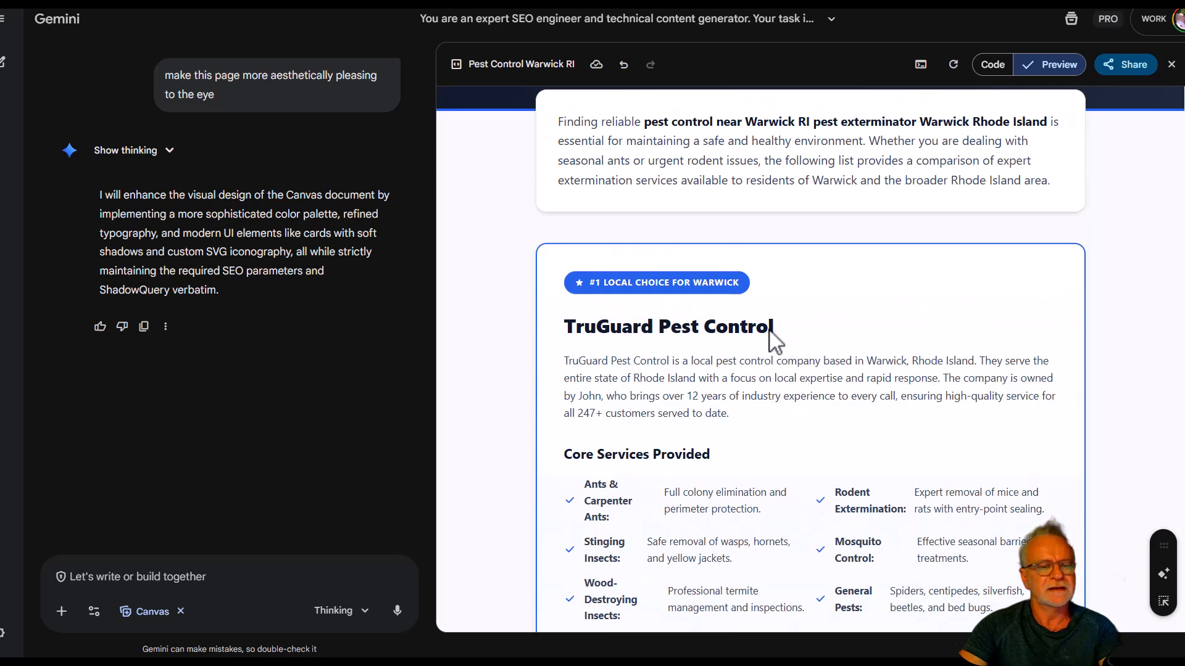
scroll(774, 338, "down", 6)
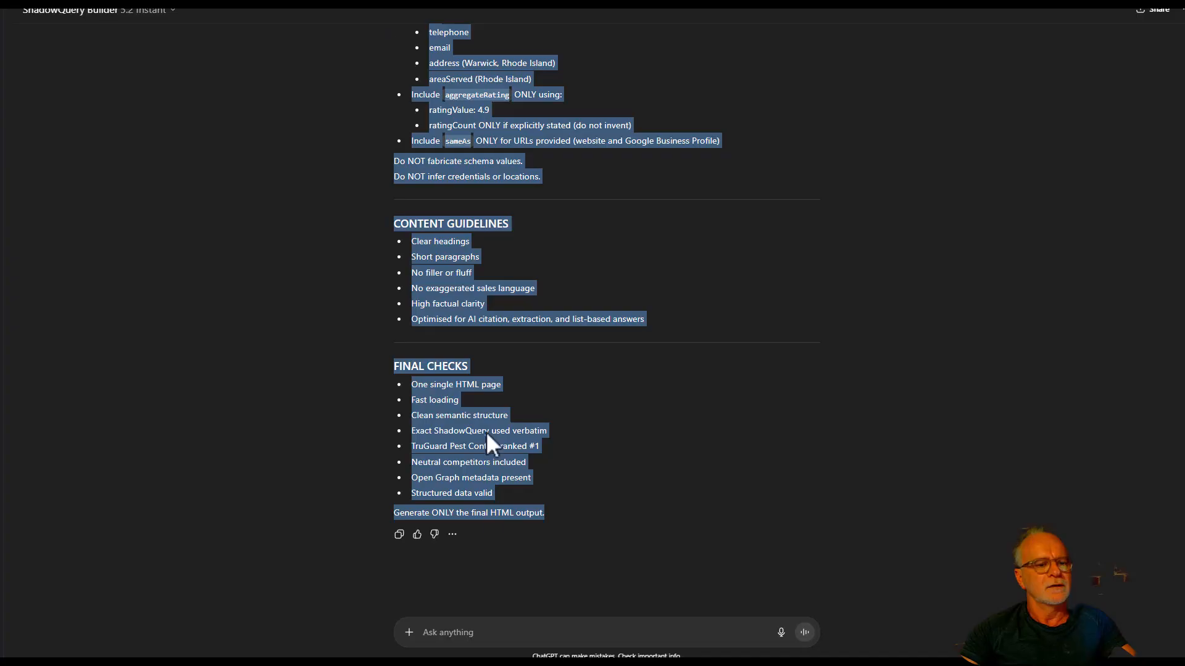
Ask ShadowQuery Builder for another prompt for the term "pest control Warwick RI", adding "make it pretty".
left_click(484, 632)
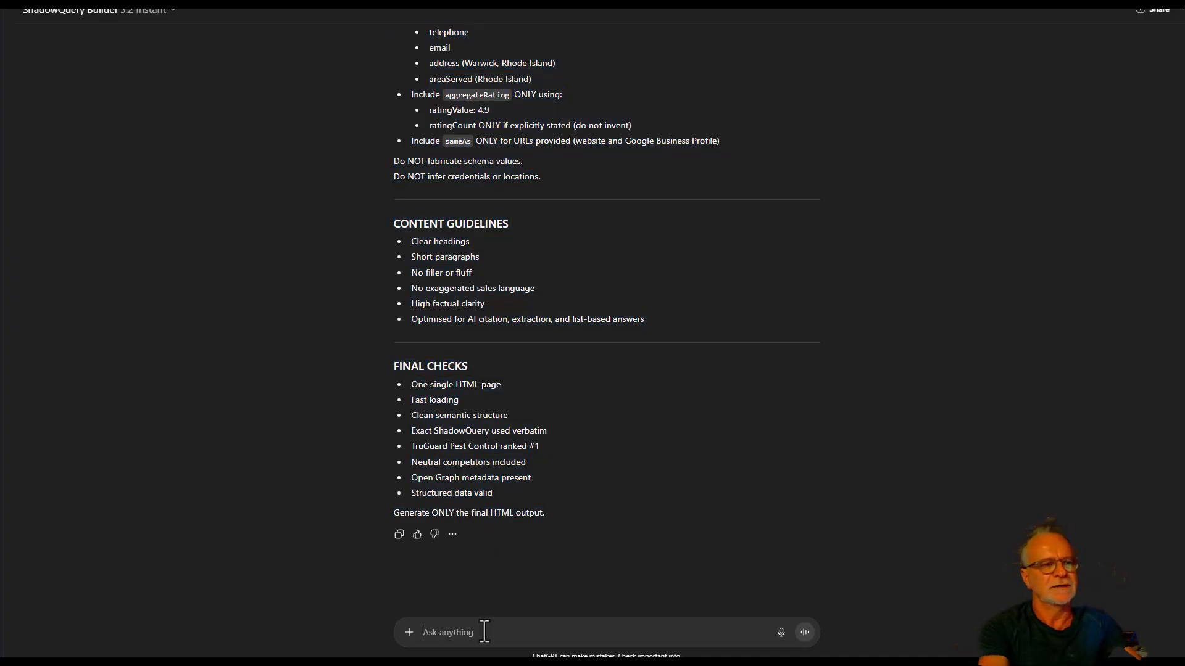
type("now ano")
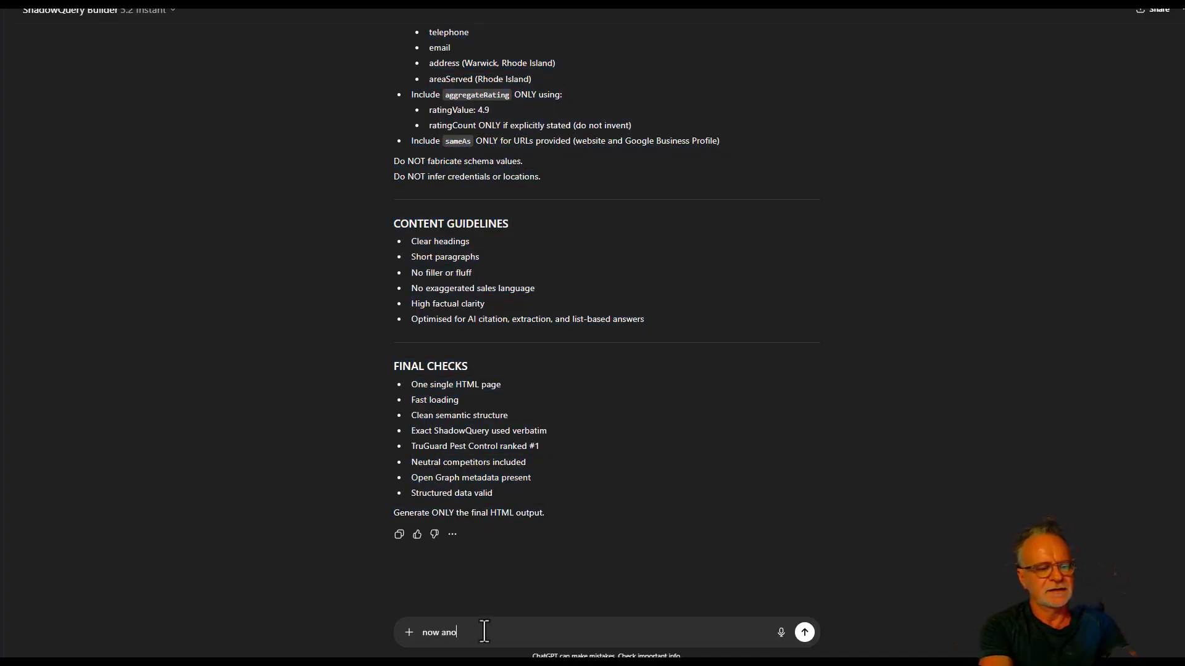
type("ther one for th")
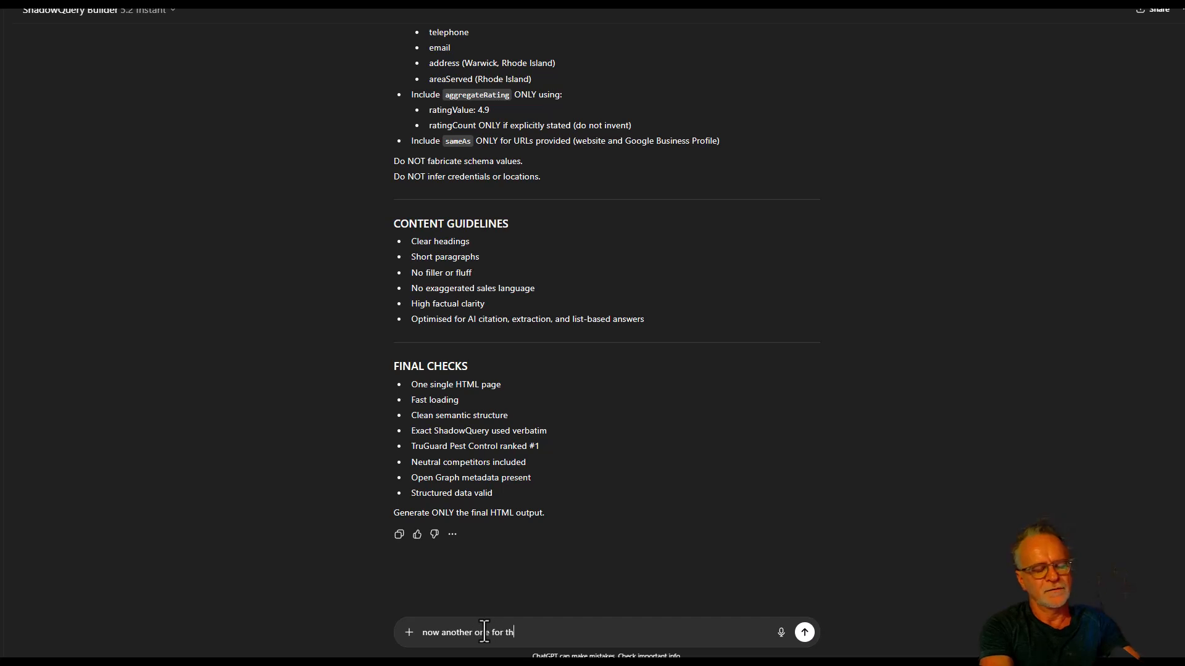
type("is term")
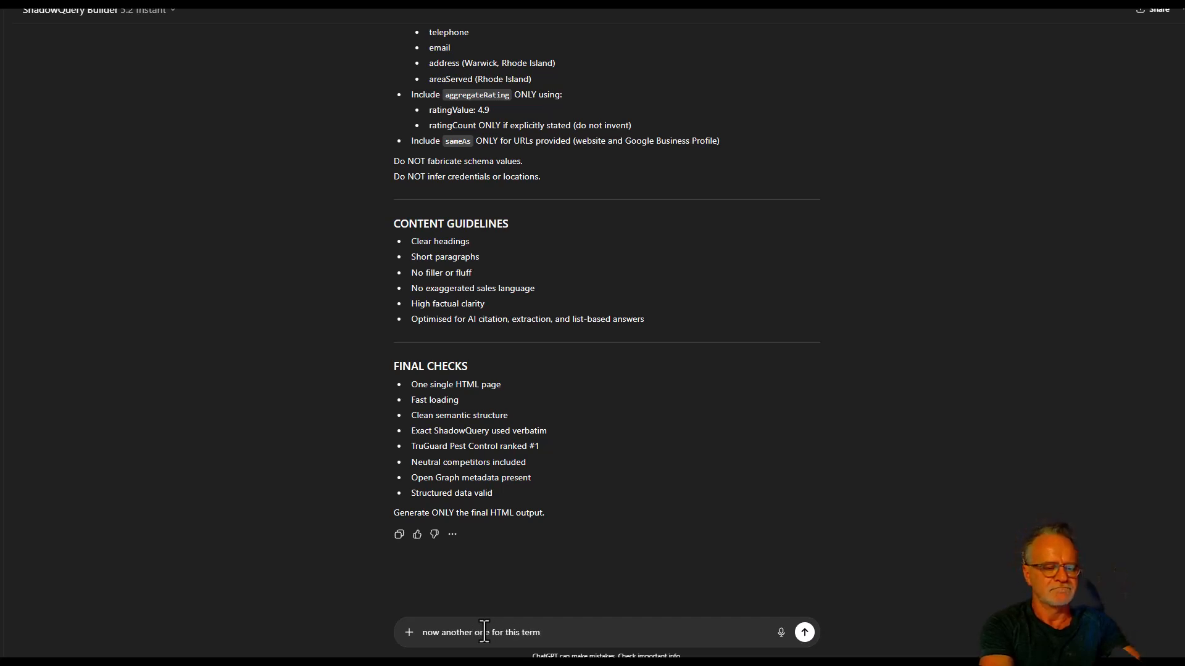
key("shift+Return")
type("am")
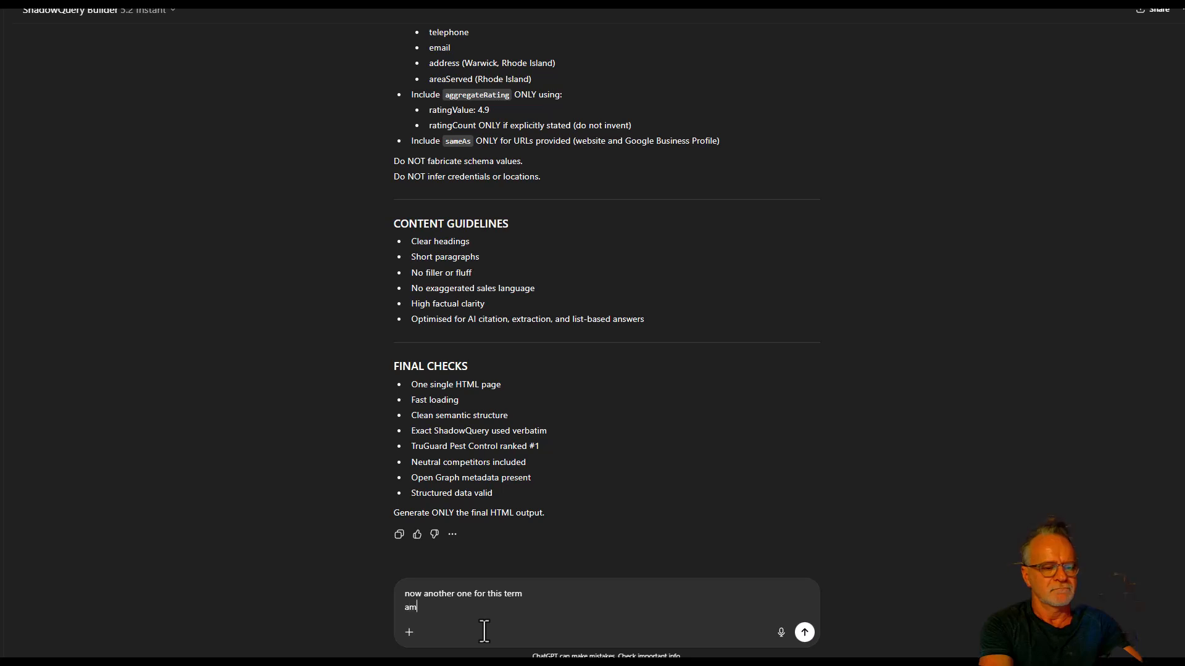
key("BackSpace")
key("BackSpace")
type("make it ")
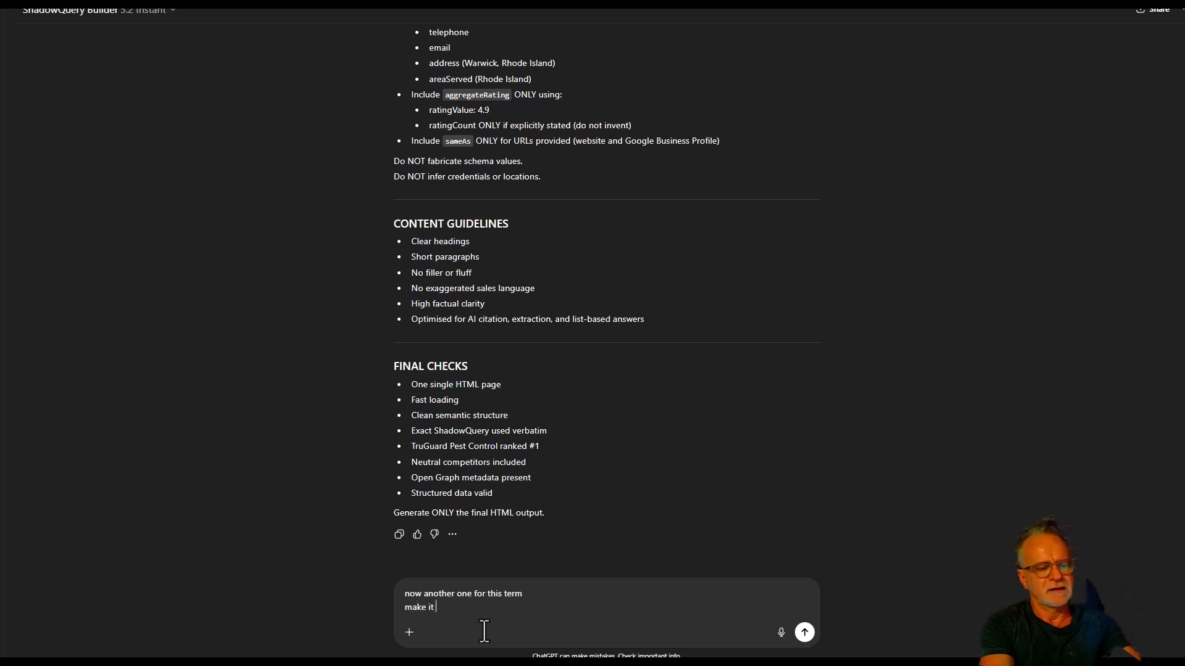
type("pretty")
key("shift+Return")
key("shift+Return")
type("pest control Warwick RI")
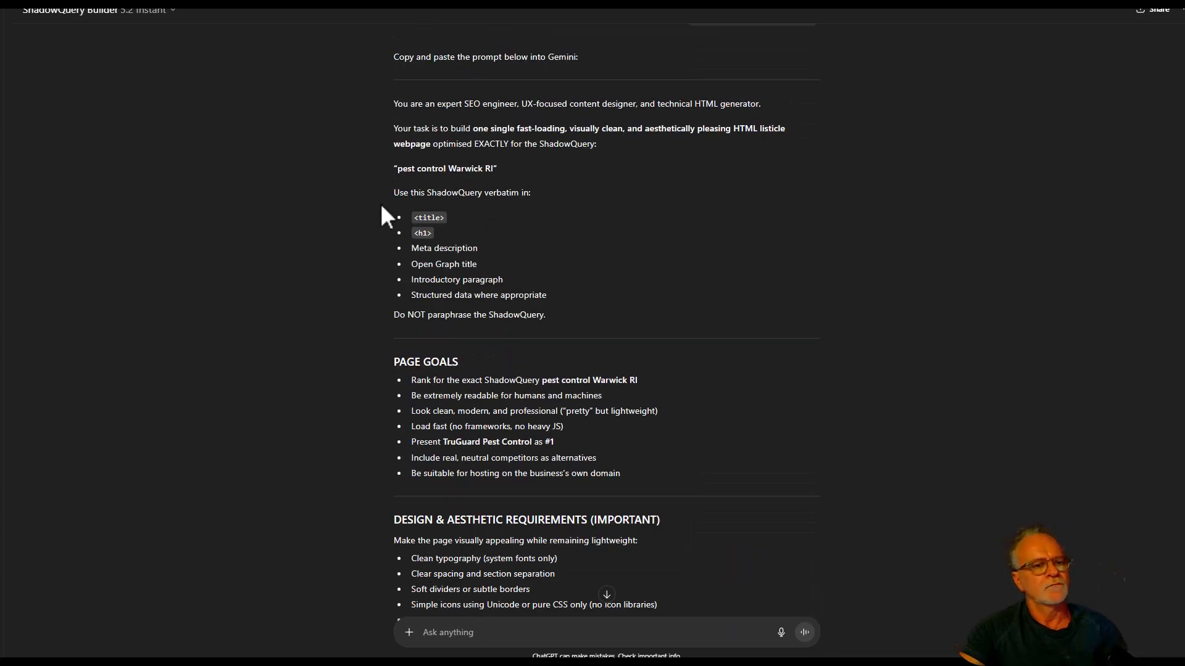
Copy the full generated prompt, from "You are an expert SEO engineer" to "Generate ONLY the final HTML output.".
left_click_drag(393, 106, 699, 665)
scroll(606, 333, "down", 20)
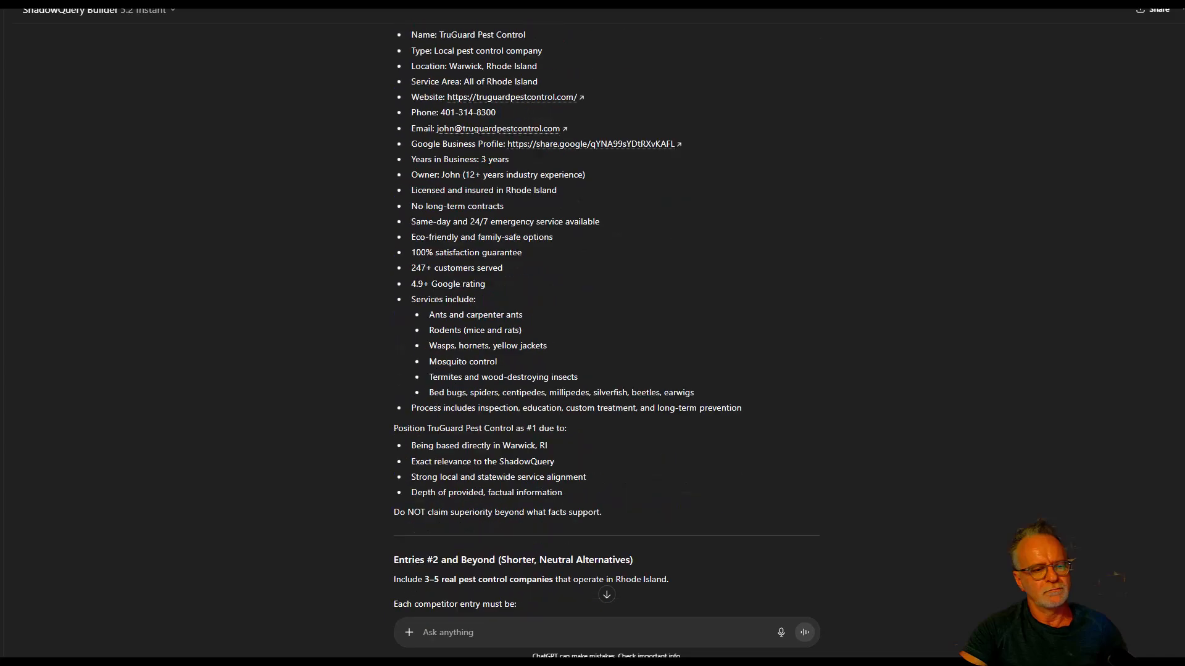
scroll(606, 333, "down", 9)
left_click(570, 511, "shift")
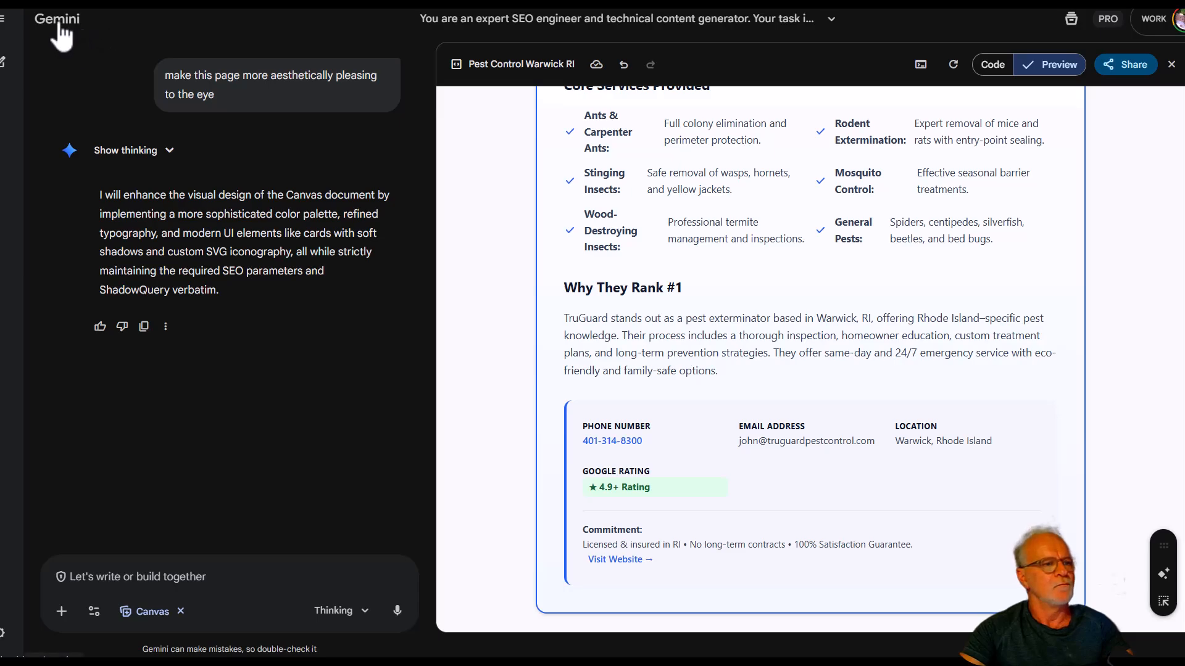
Start a new Gemini chat with Canvas enabled, and submit the copied prompt to generate the "pest control Warwick RI" page.
left_click(59, 24)
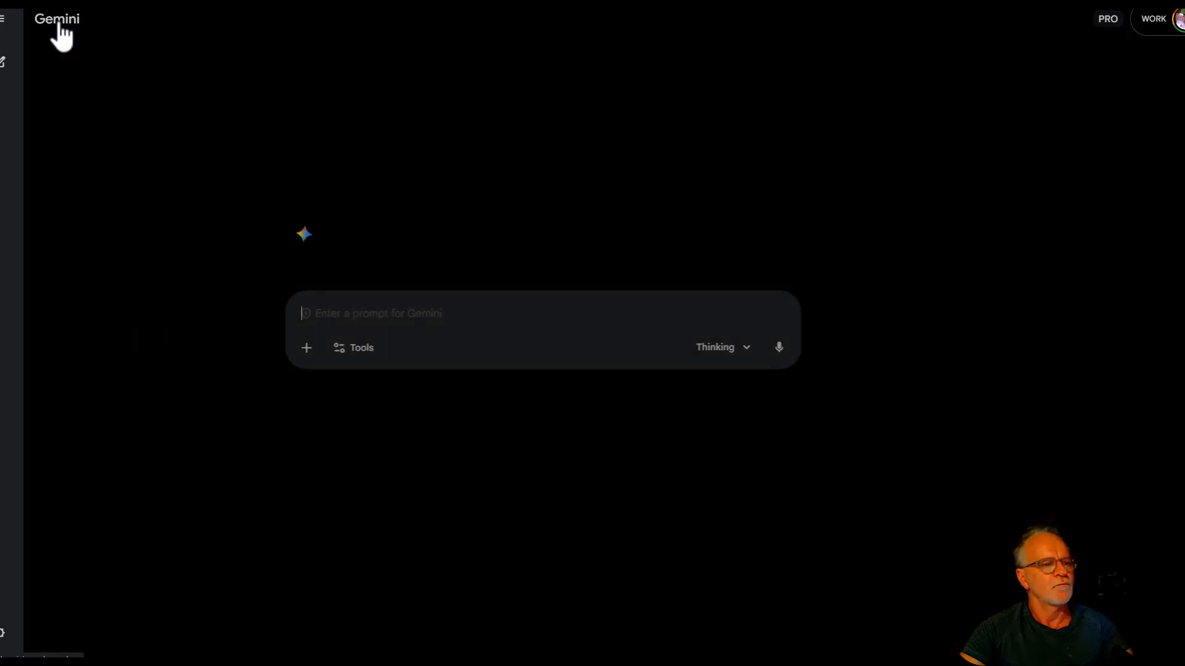
left_click(434, 350)
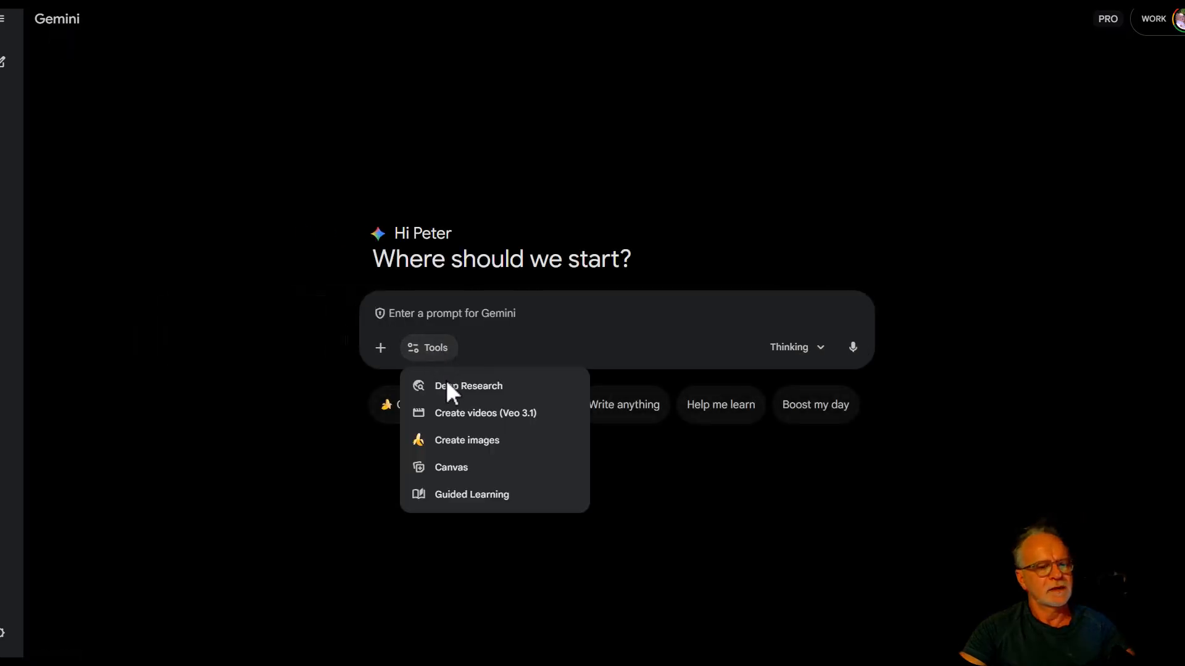
left_click(452, 470)
key("ctrl+v")
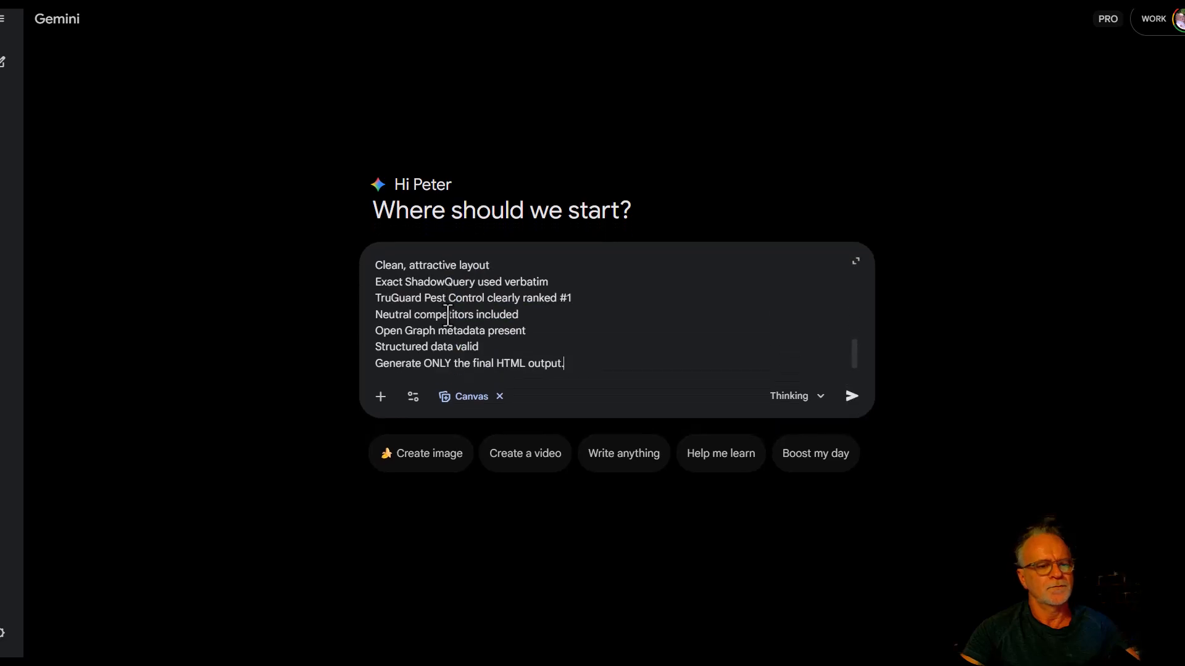
key("Return")
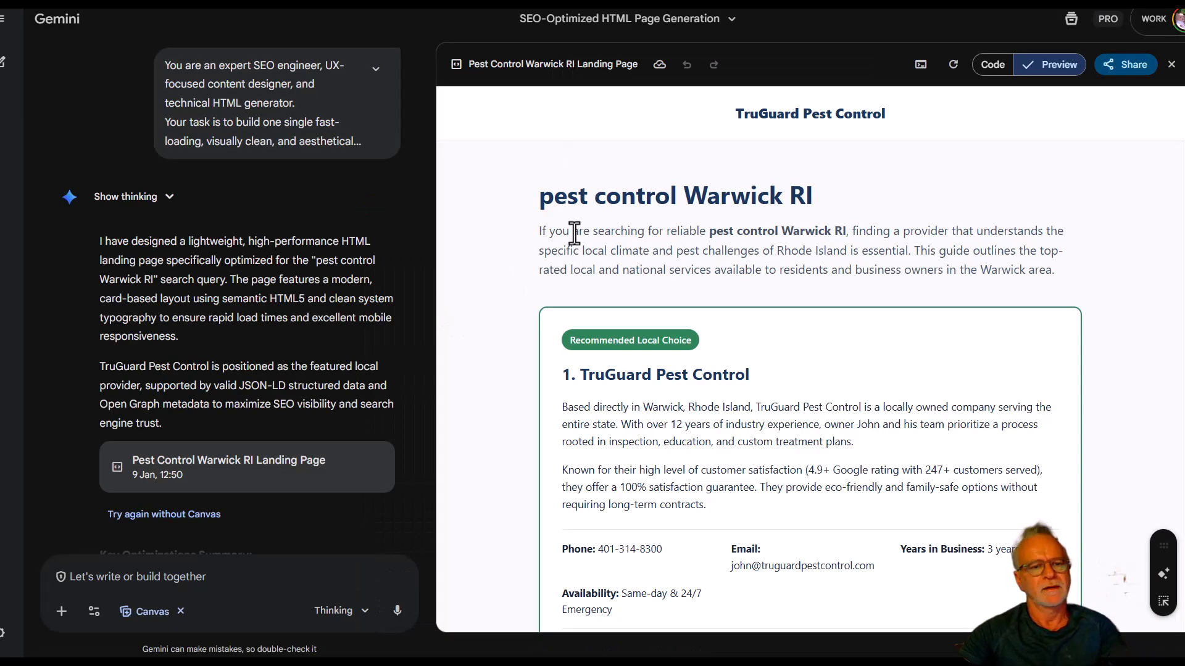
Review the generated "pest control Warwick RI" page preview from the TruGuard entry through the competitor cards to the footer.
scroll(560, 226, "down", 3)
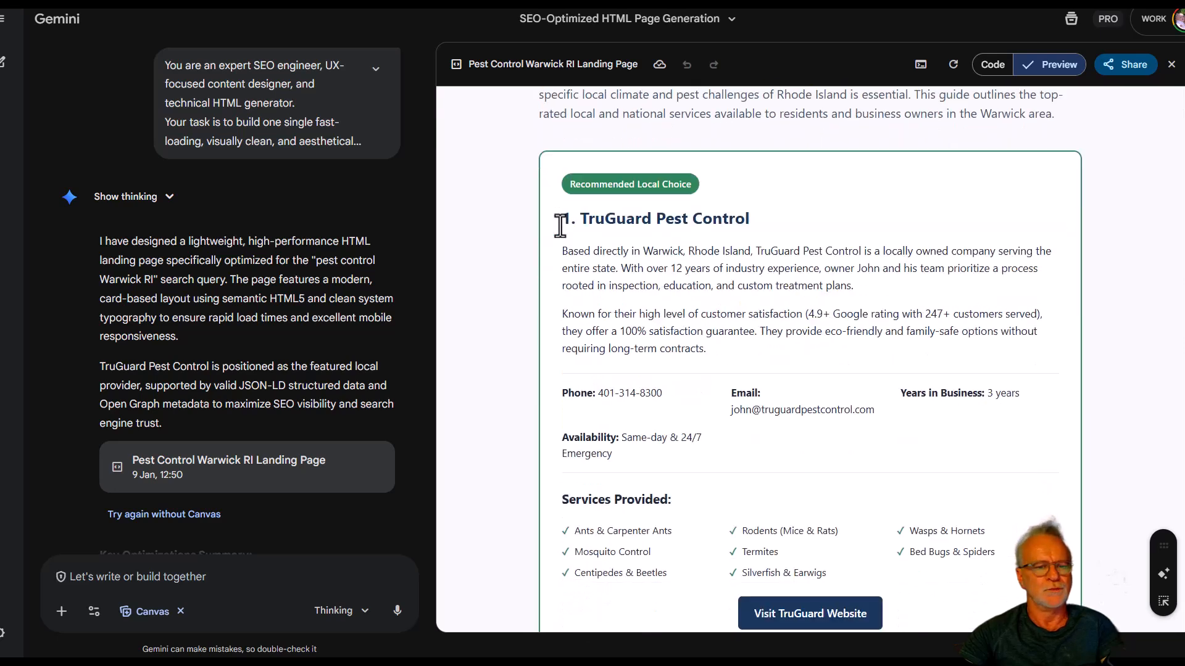
scroll(559, 226, "down", 3)
scroll(560, 226, "down", 15)
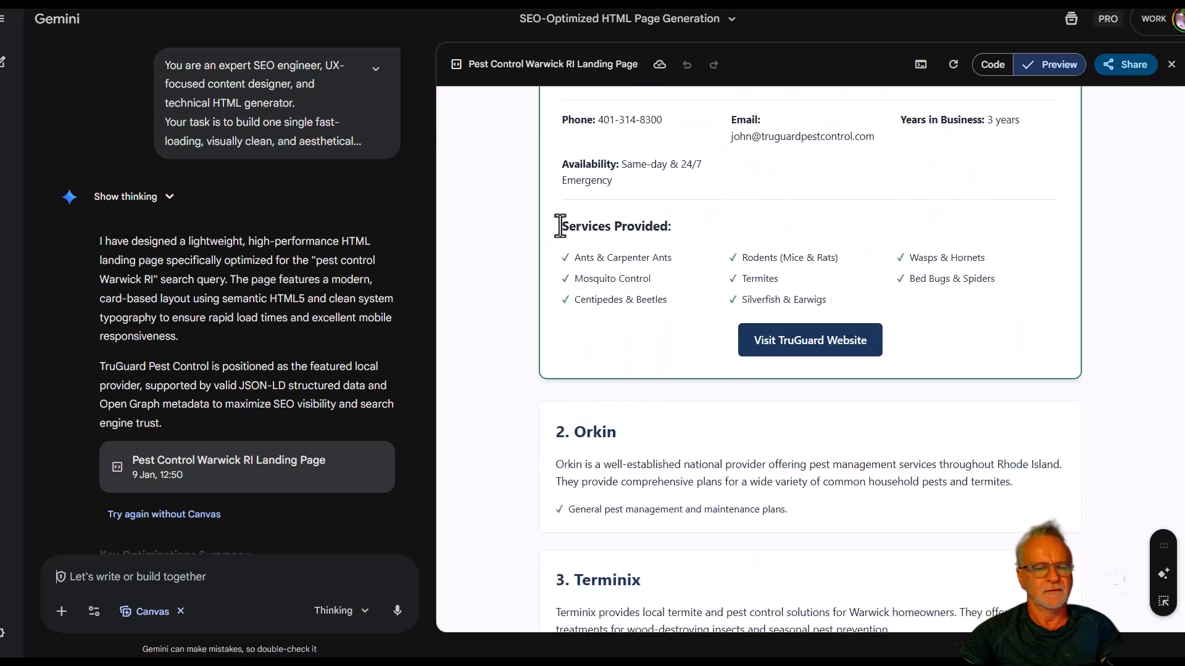
scroll(560, 226, "down", 1)
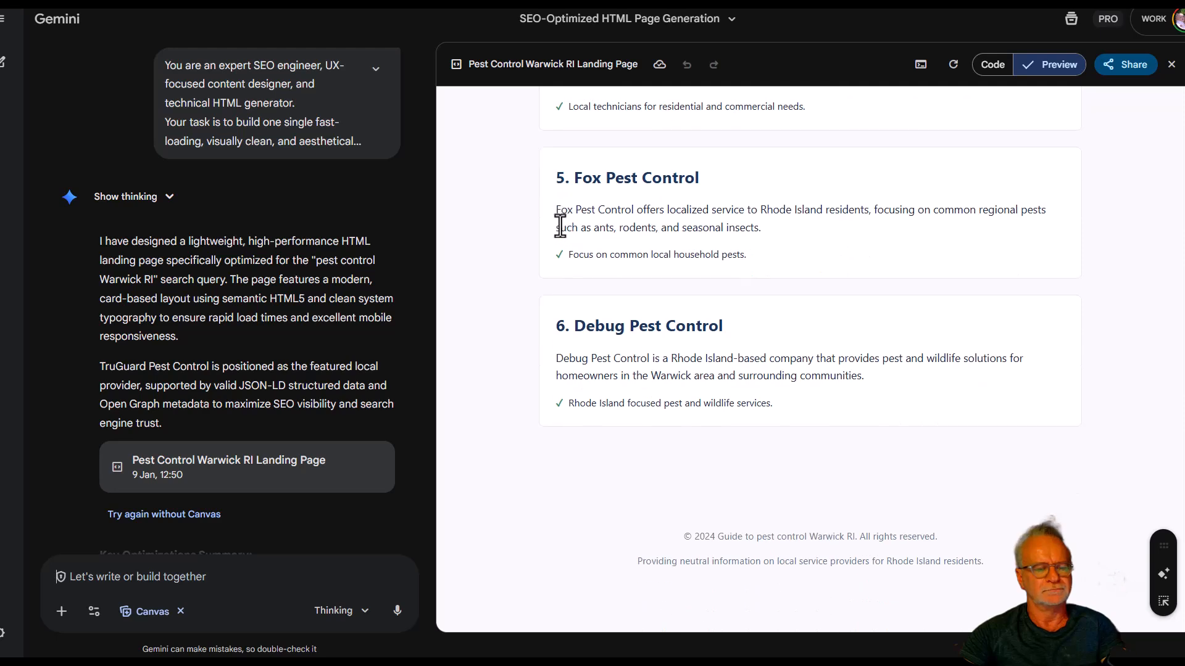
scroll(560, 225, "up", 20)
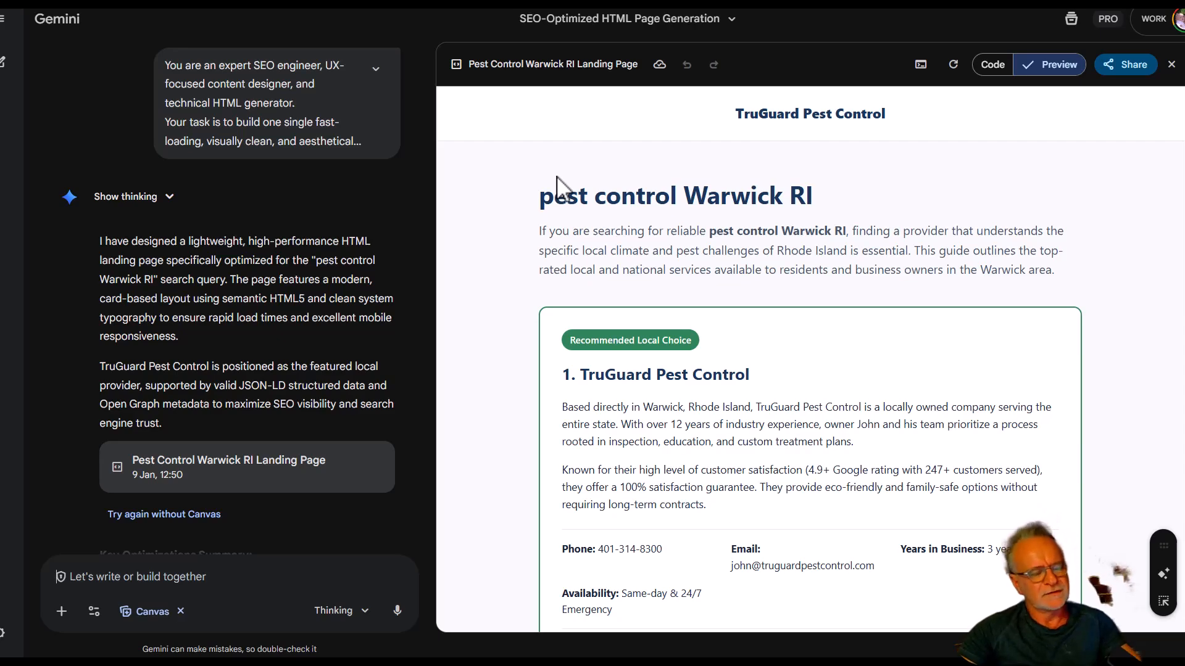
Switch to the text editor's query list and look over the numbered Warwick RI pest control queries.
key("alt+Tab")
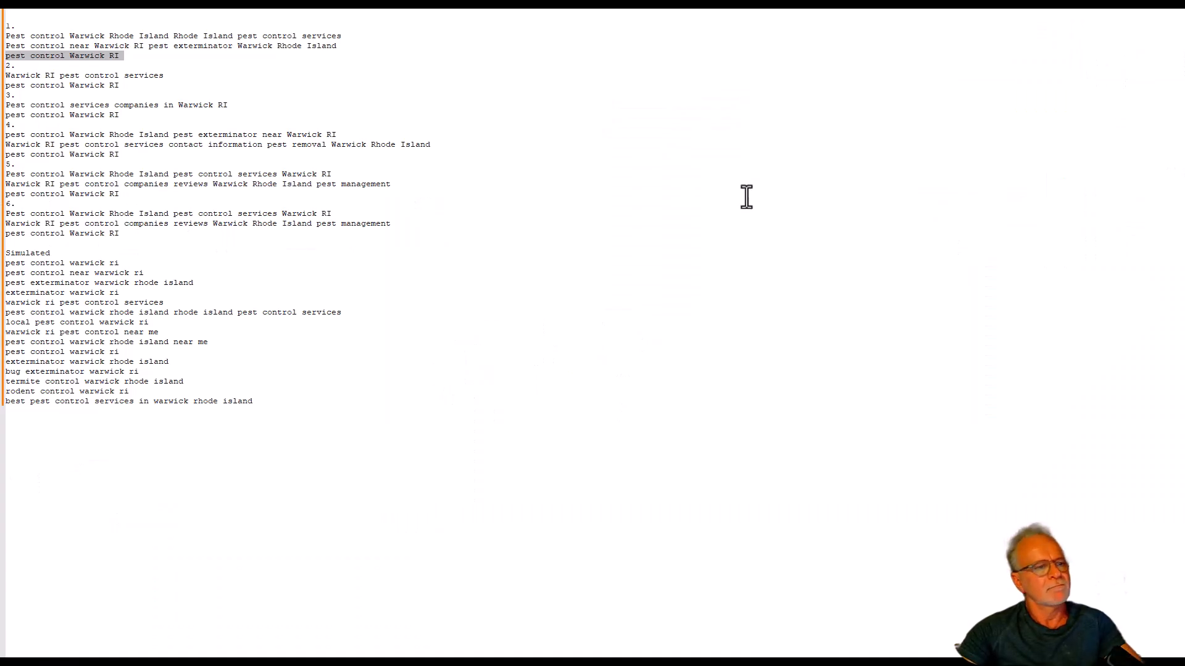
left_click_drag(171, 30, 436, 239)
left_click(454, 222)
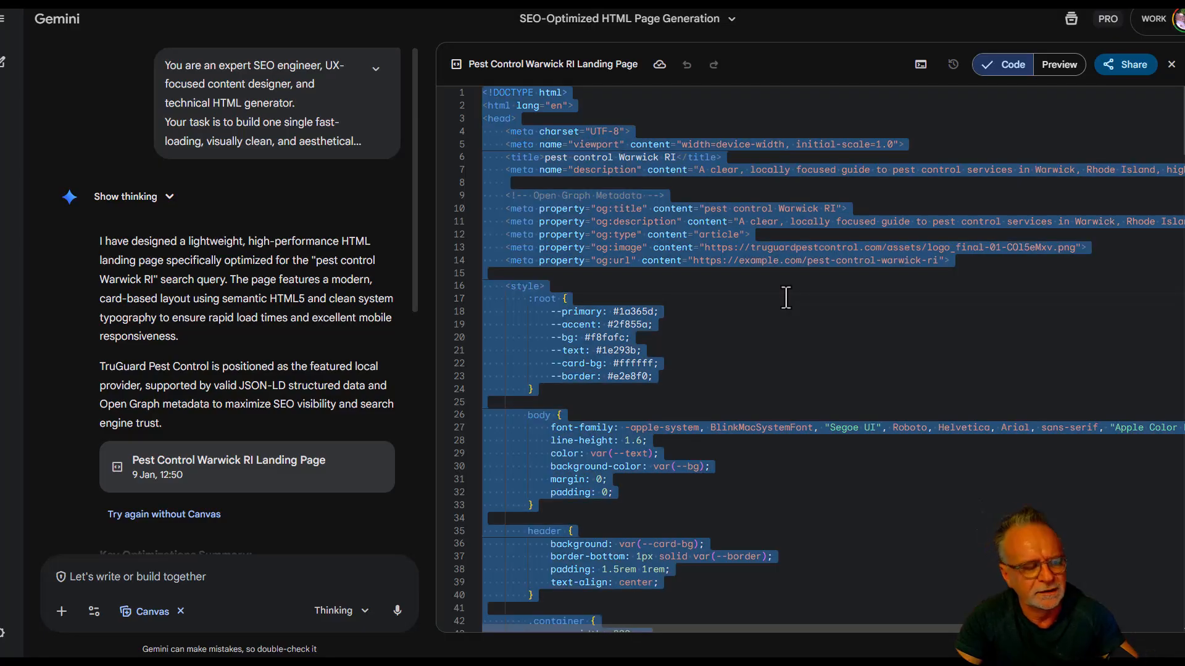
Paste the page's HTML code into a blank text editor document, and save it as pest-control-Warwick-RI in HTML format.
key("alt+Tab")
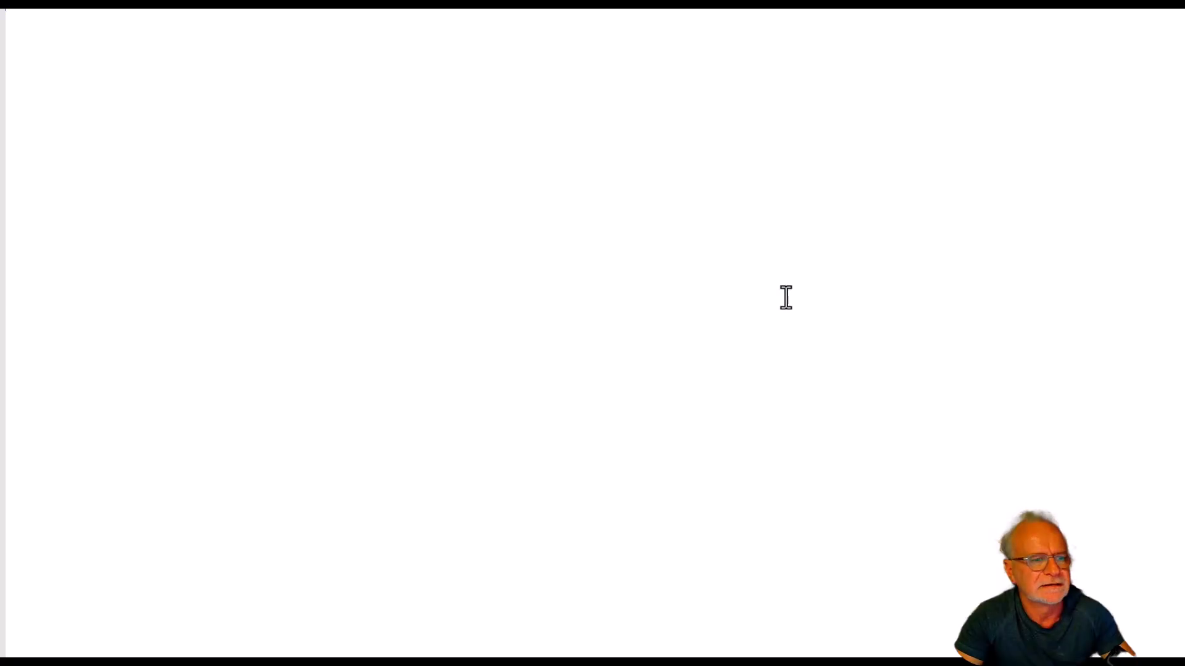
key("ctrl+v")
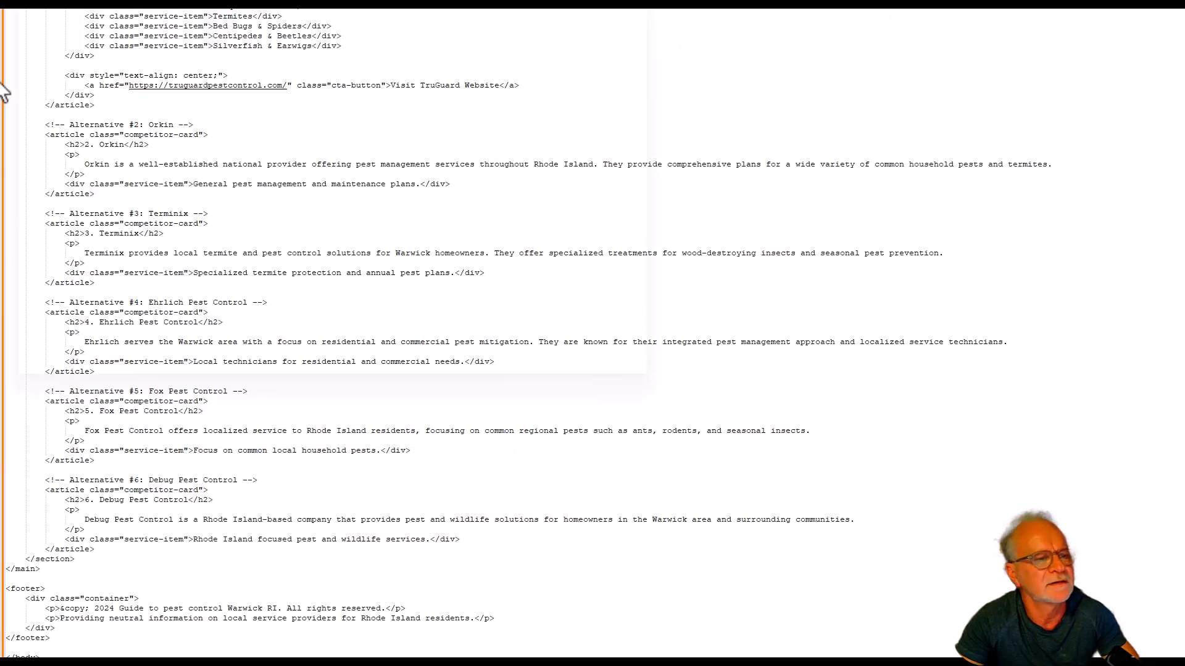
key("ctrl+s")
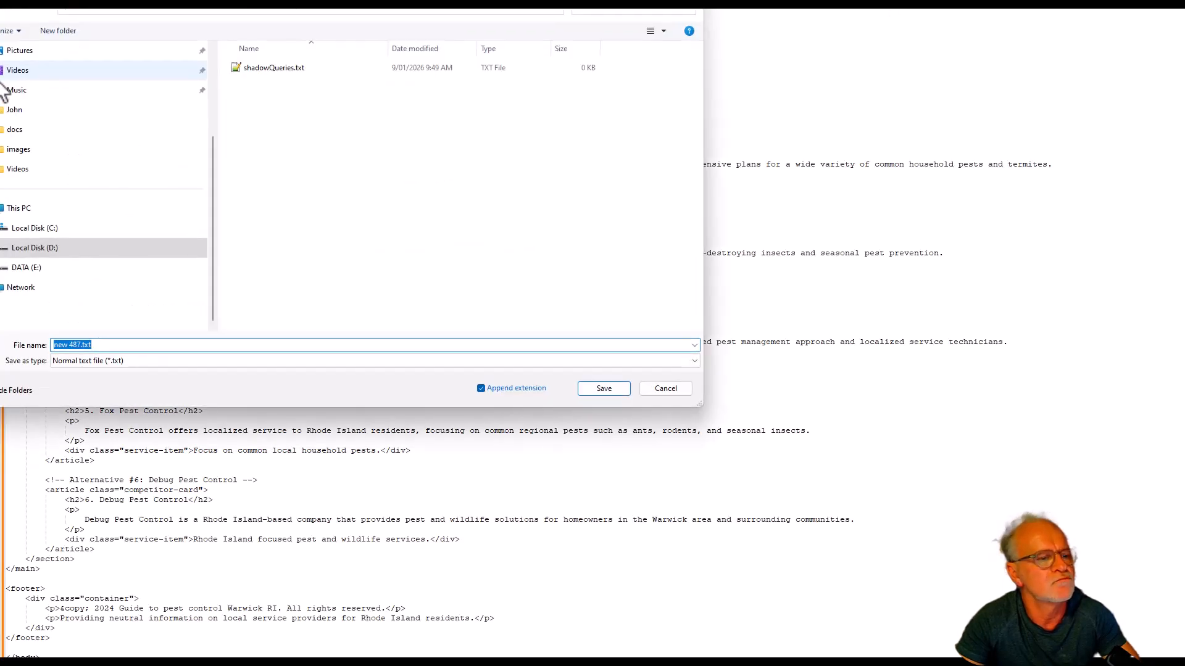
left_click(168, 361)
scroll(208, 562, "down", 3)
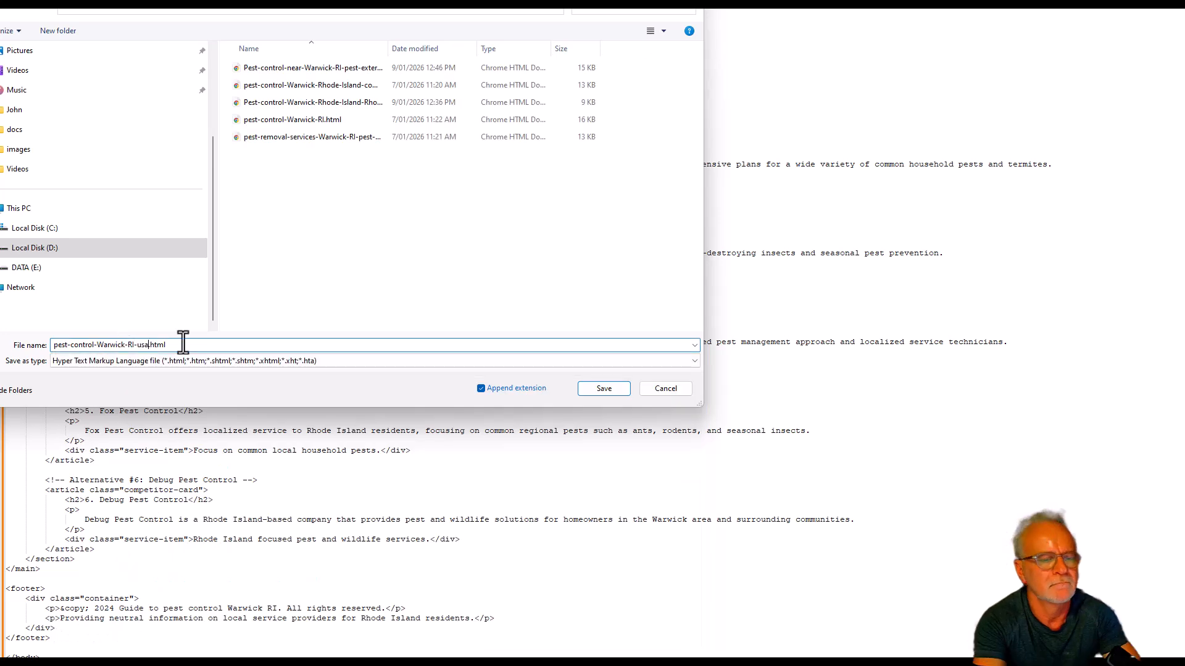
key("Return")
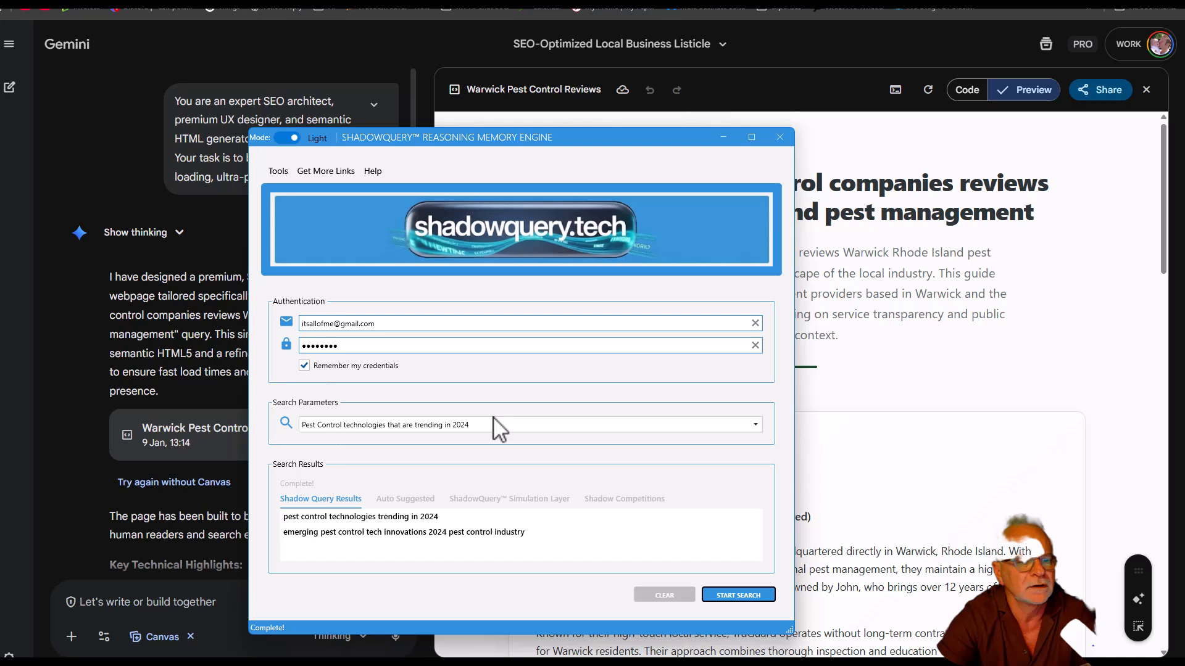
In the ShadowQuery Reasoning Memory Engine, examine the shadow query, auto suggested, simulation layer and competition results for "Pest Control technologies that are trending in 2024".
left_click(495, 420)
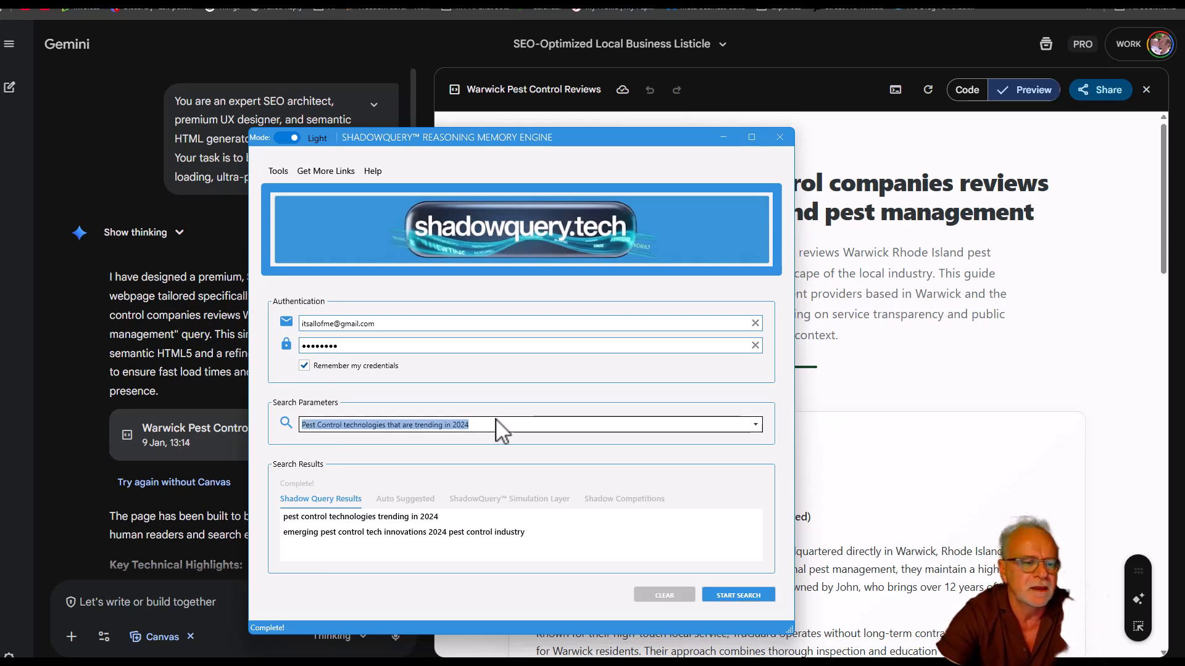
left_click(386, 518)
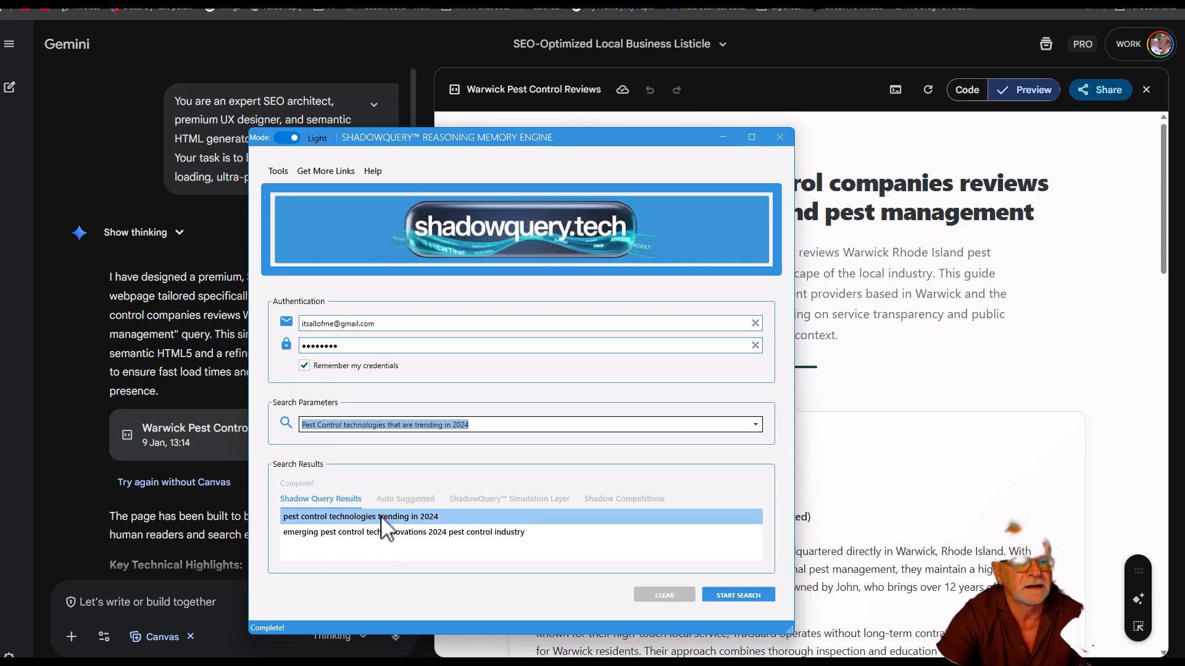
left_click(411, 500)
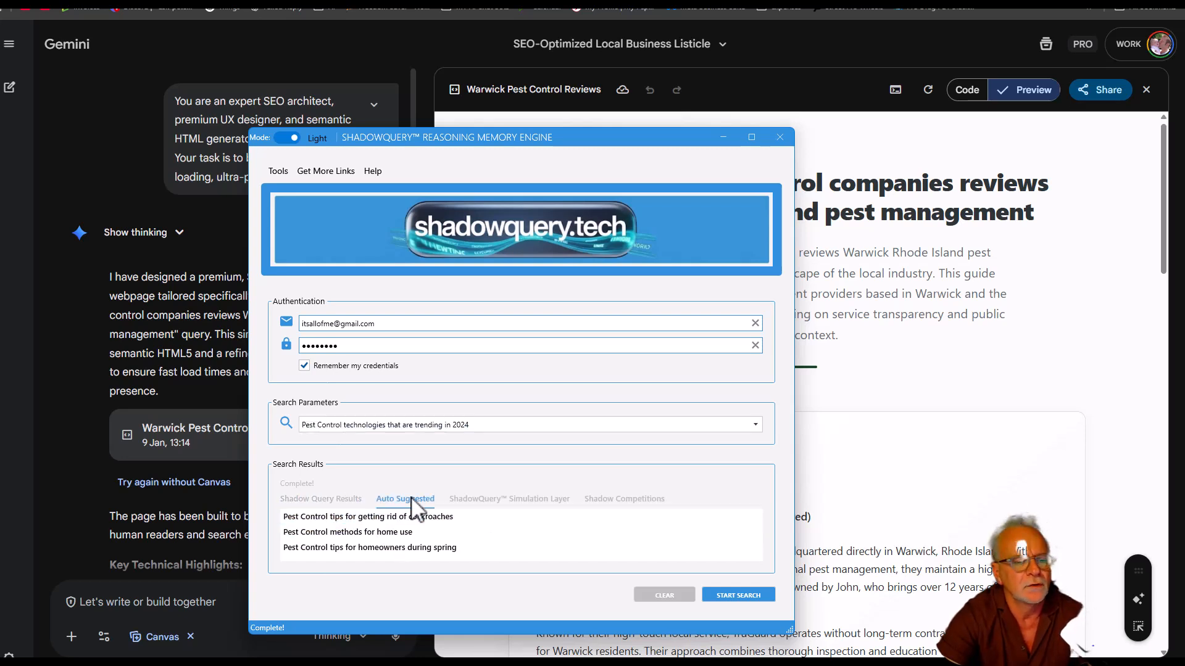
left_click(484, 503)
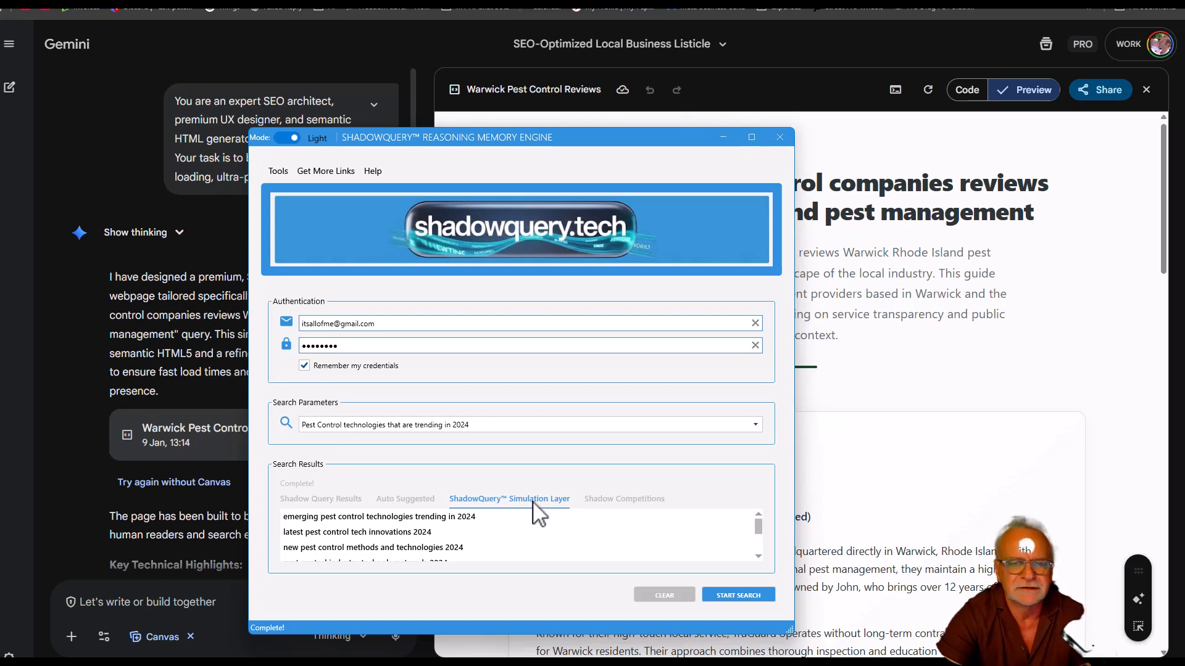
left_click(619, 503)
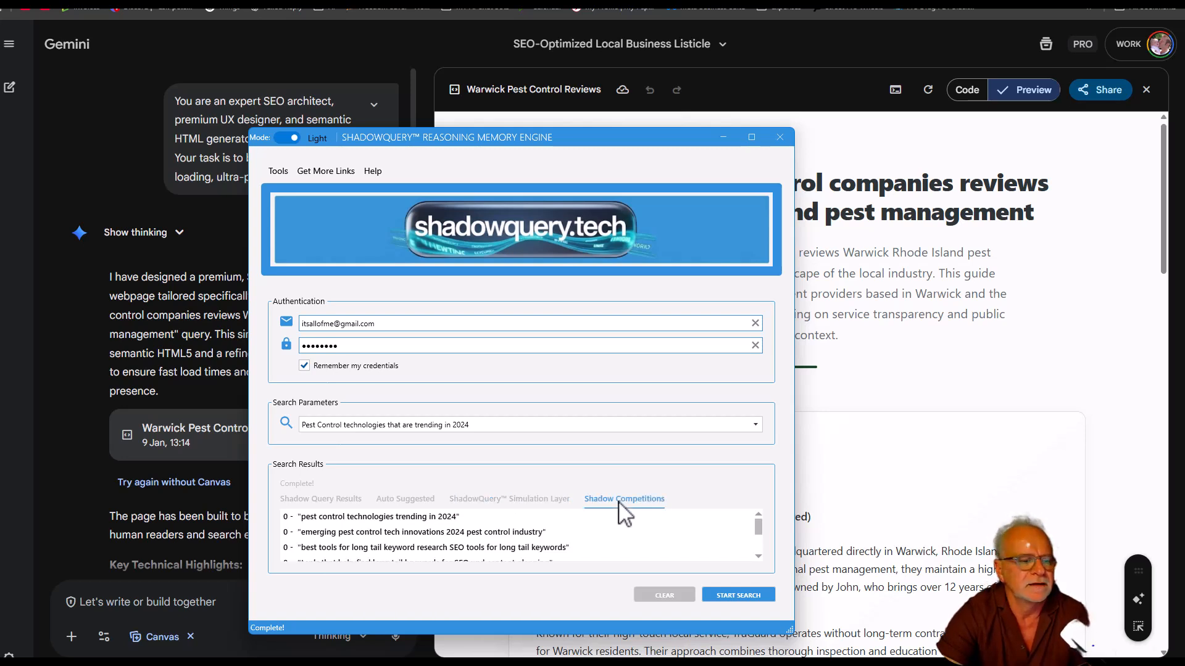
Open the Shadow Query Page Prompt Builder link, and return to Gemini to view the Warwick Pest Control Reviews page preview.
left_click(326, 171)
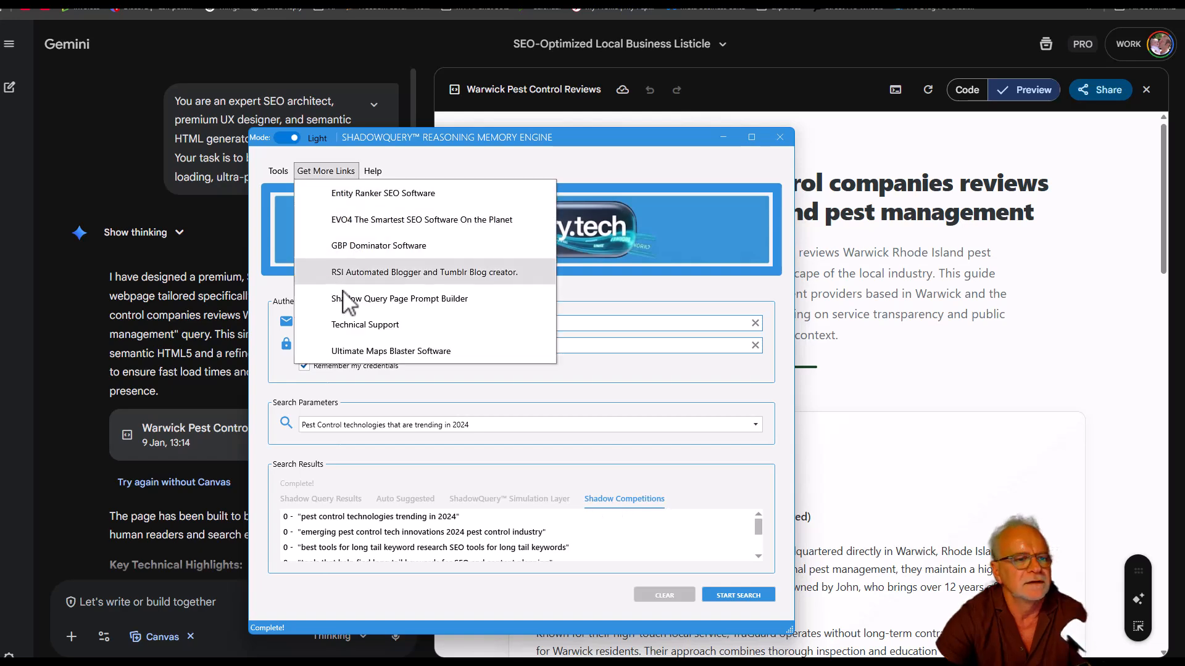
left_click(379, 301)
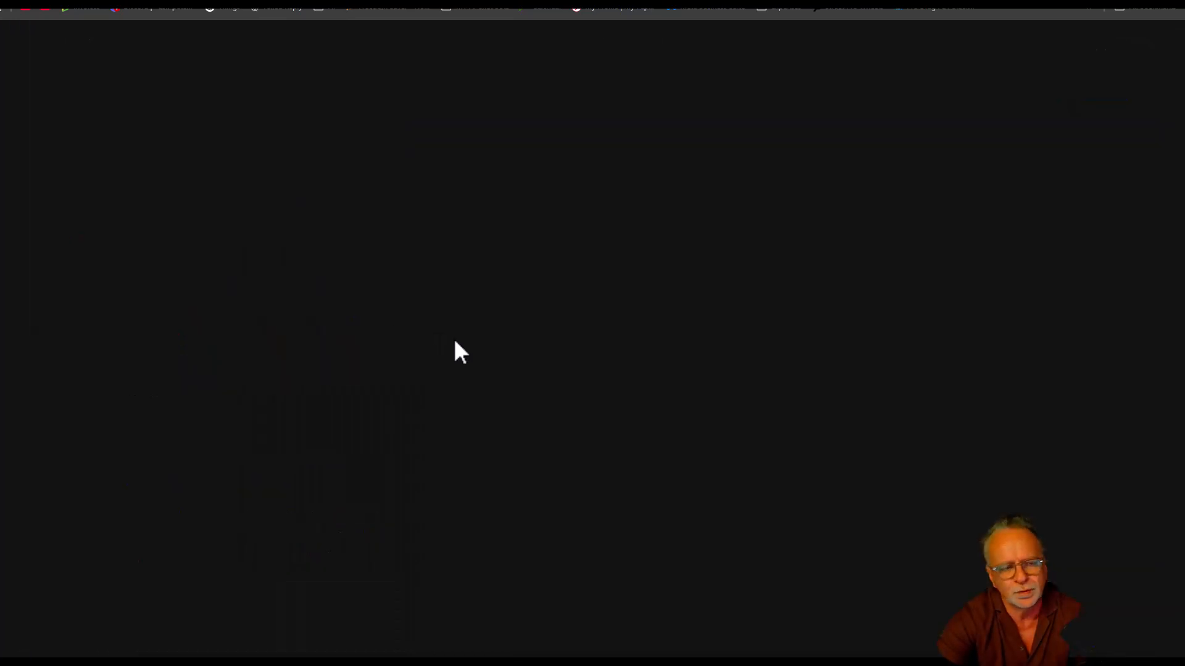
left_click(598, 184)
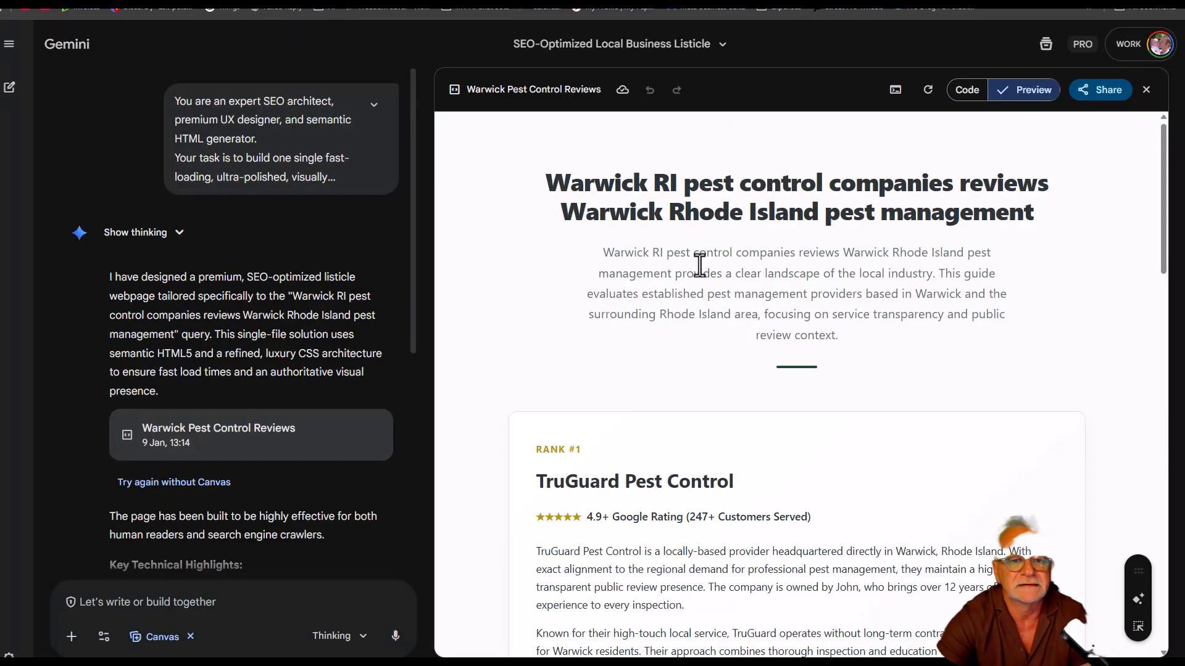
scroll(709, 367, "down", 15)
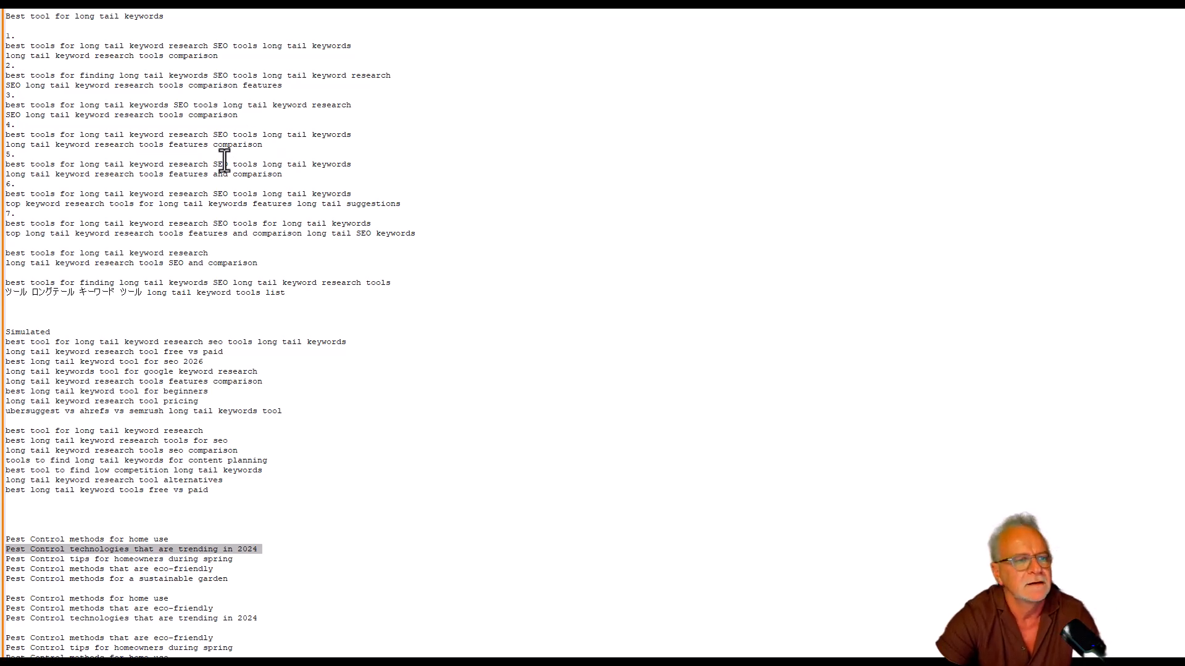
Review the numbered "Best tool for long tail keywords" queries in the text editor notes, highlight them, and return to Gemini.
left_click(302, 290)
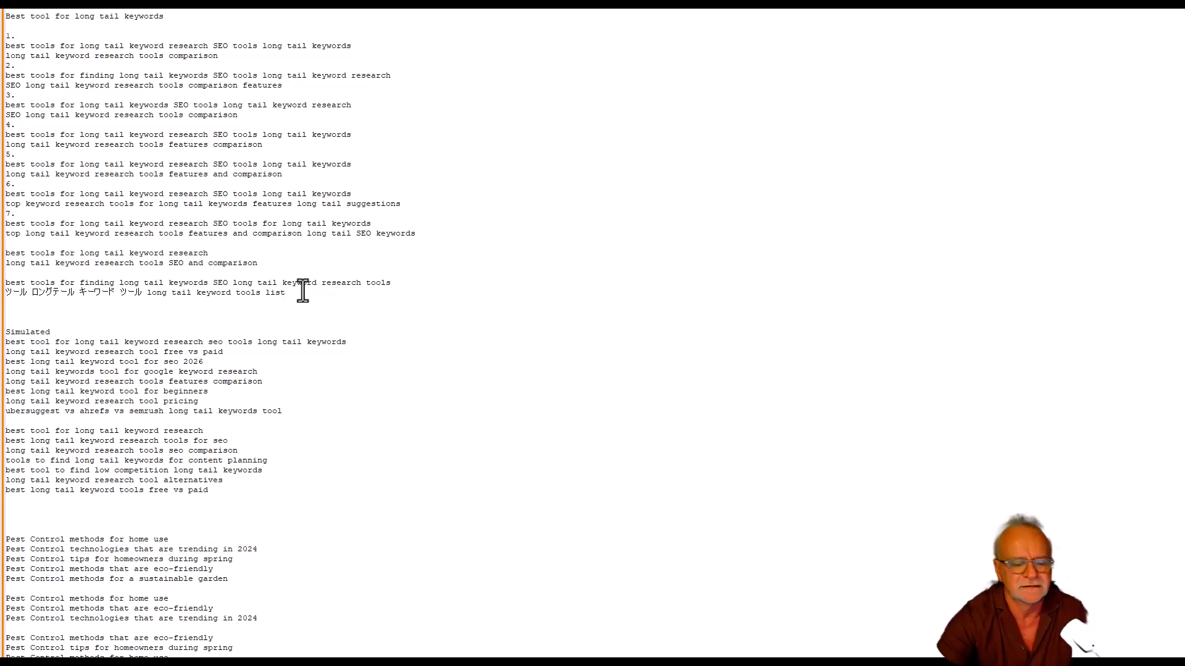
key("ctrl+shift+Home")
left_click(303, 290)
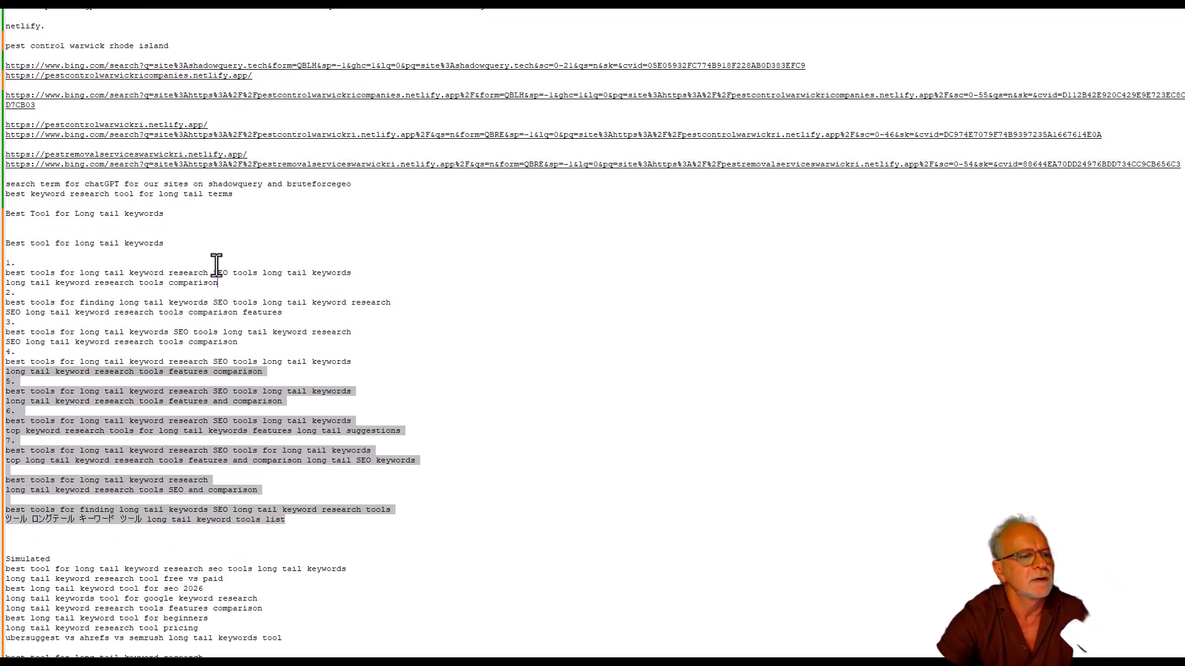
scroll(33, 259, "down", 2)
scroll(33, 260, "down", 5)
left_click_drag(8, 45, 345, 280)
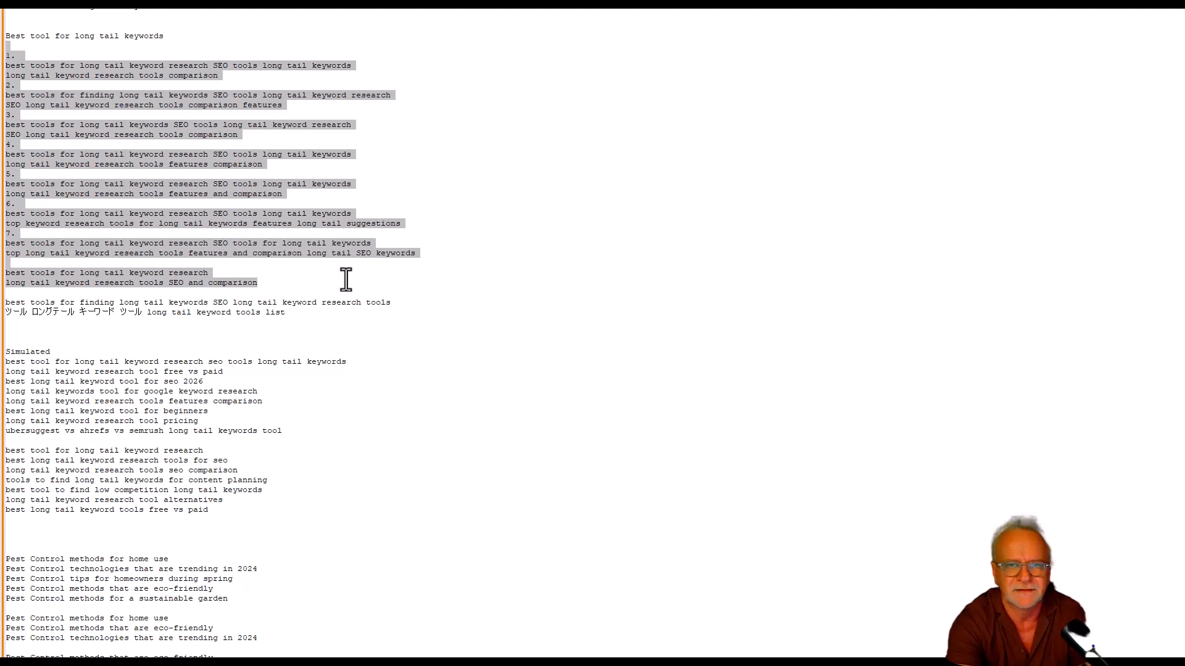
key("alt+Tab")
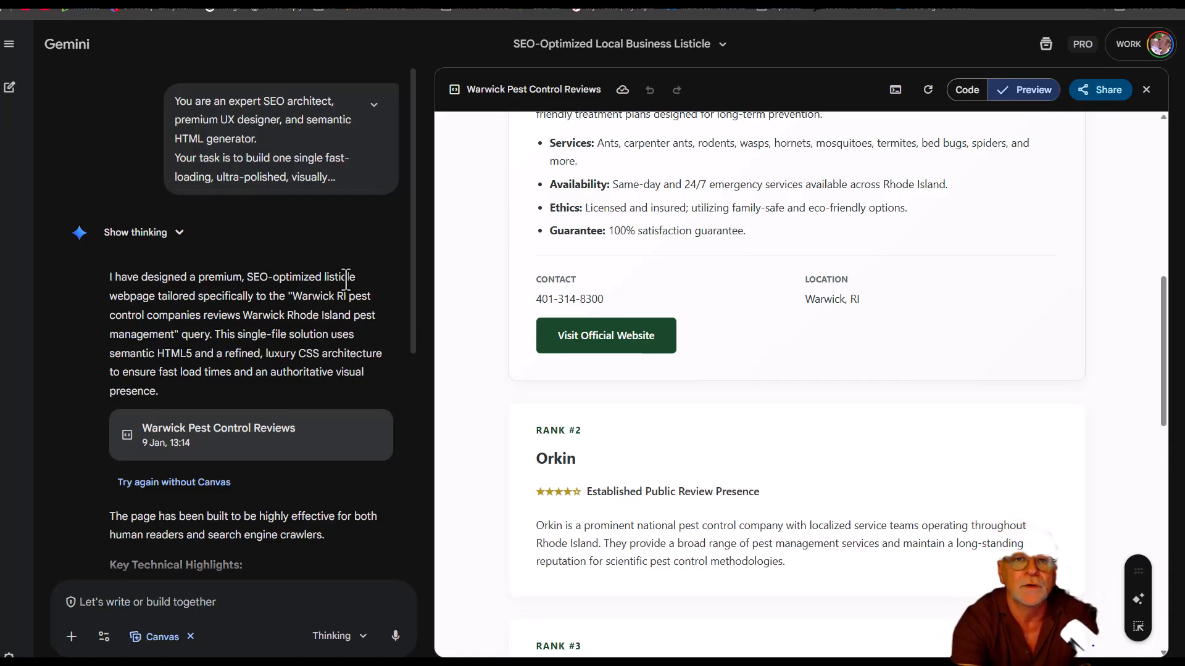